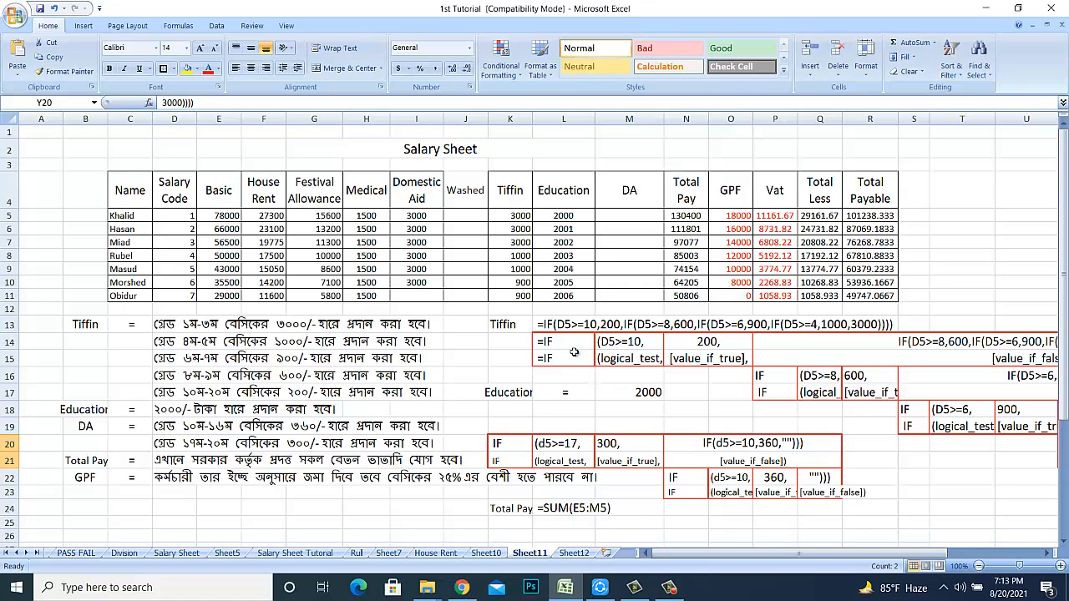
Step: Review the reference nested IF formula written beside the Tiffin label in row 13
left_click(556, 328)
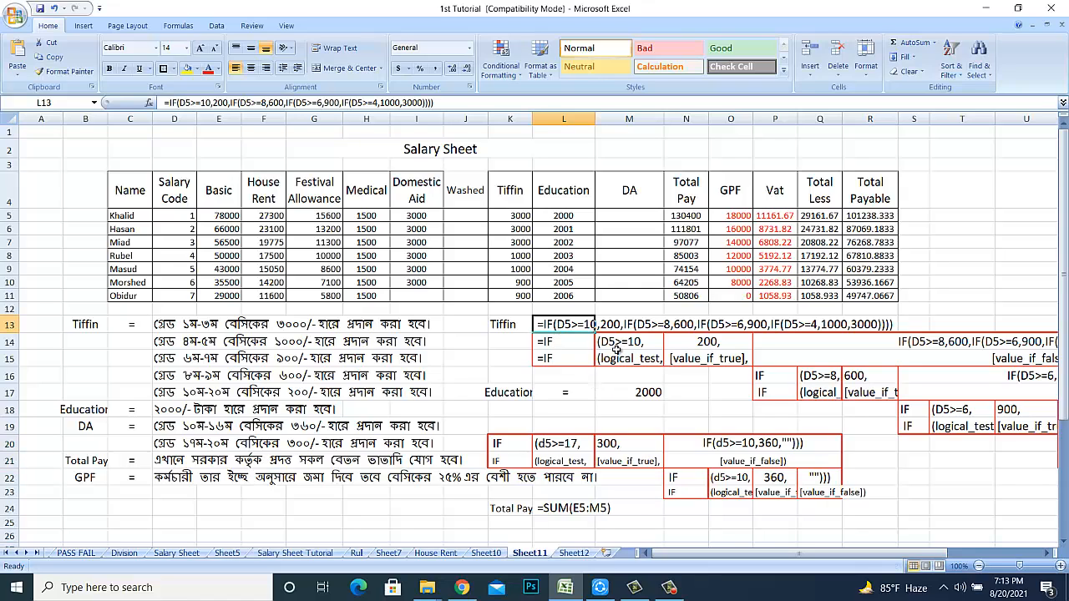
left_click(466, 327)
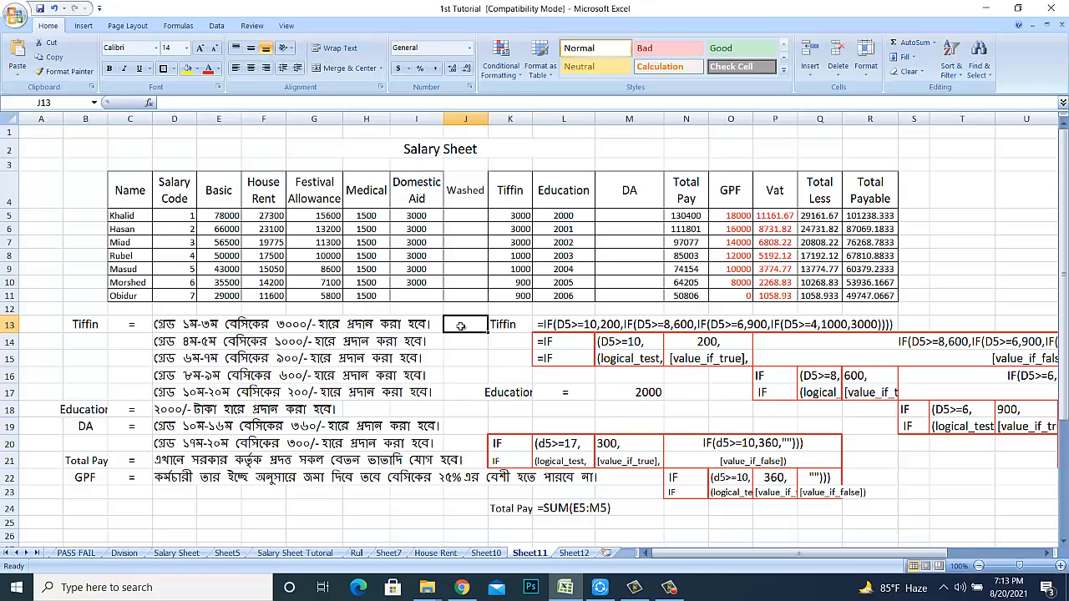
key("Right")
key("Right")
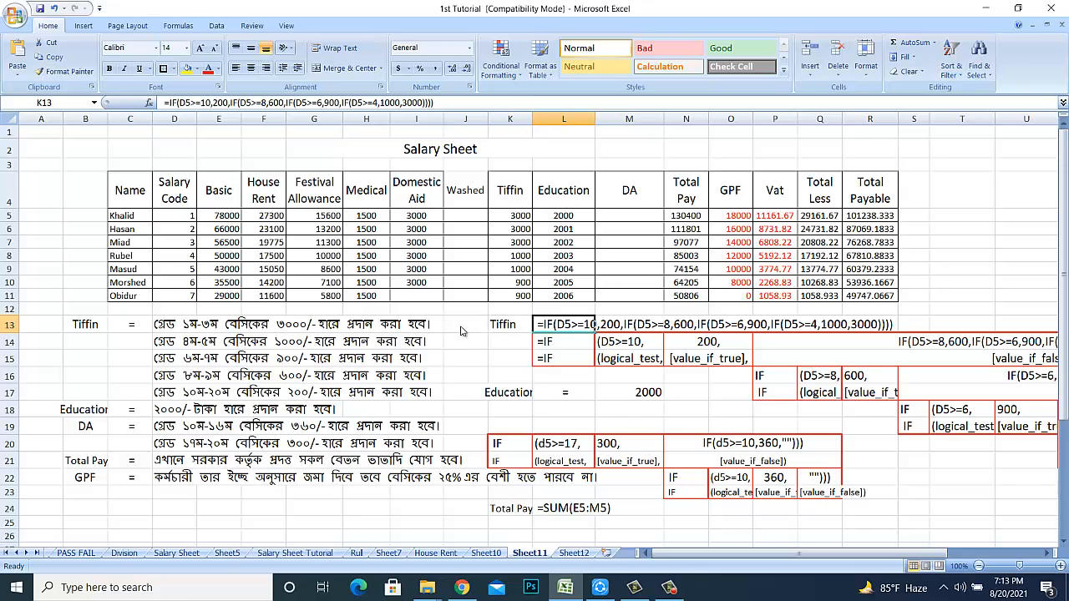
Step: Start the Tiffin formula in K5 with an IF that returns 200 when salary code D5 is at least 10
key("Up")
key("Up")
key("Up")
key("Up")
key("Up")
key("Up")
key("Up")
key("Up")
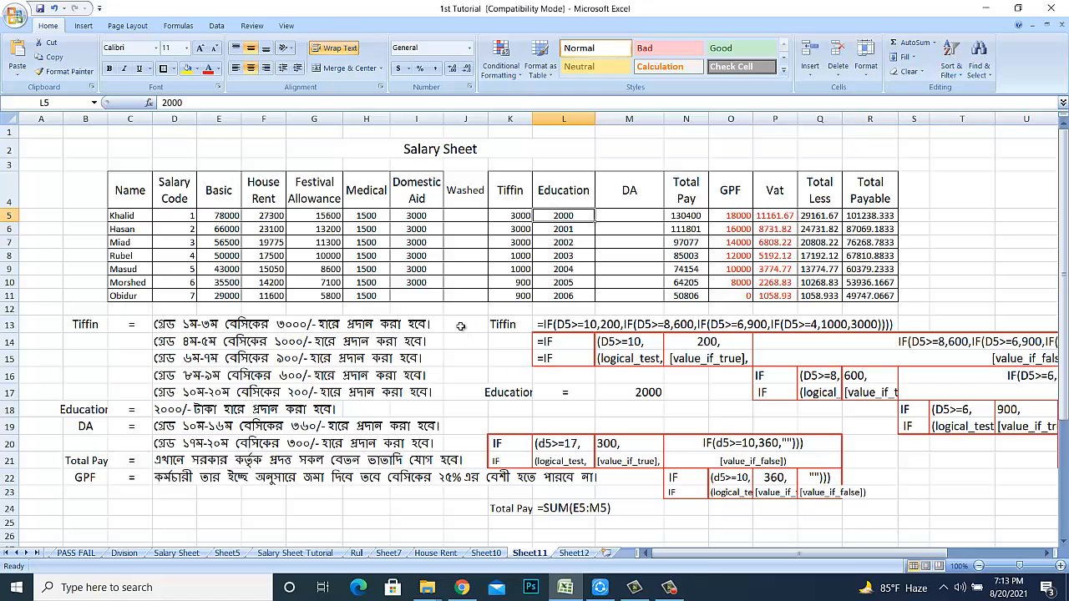
key("Left")
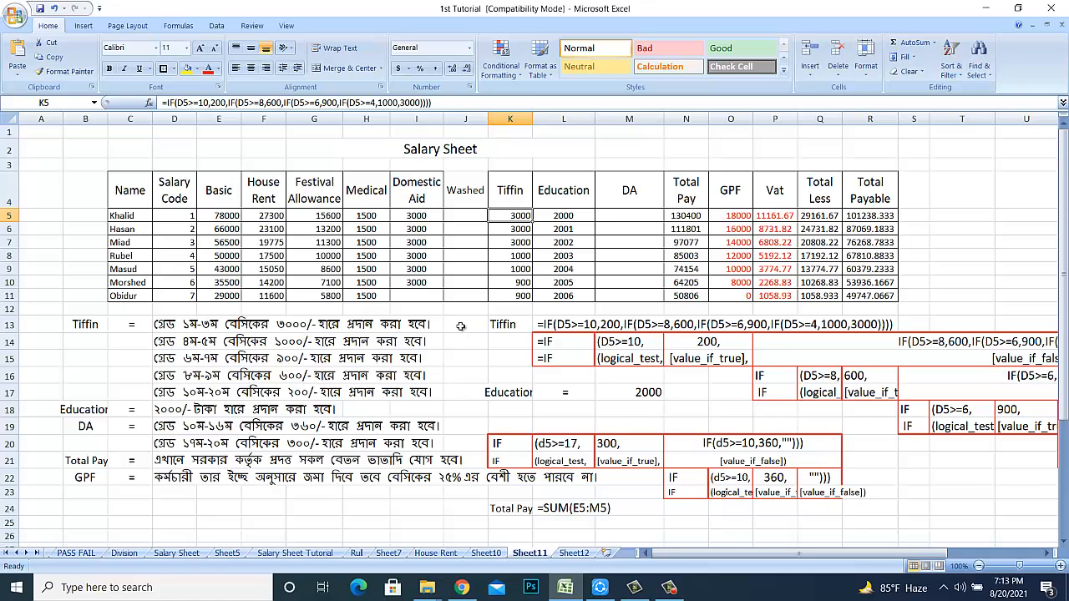
type("=")
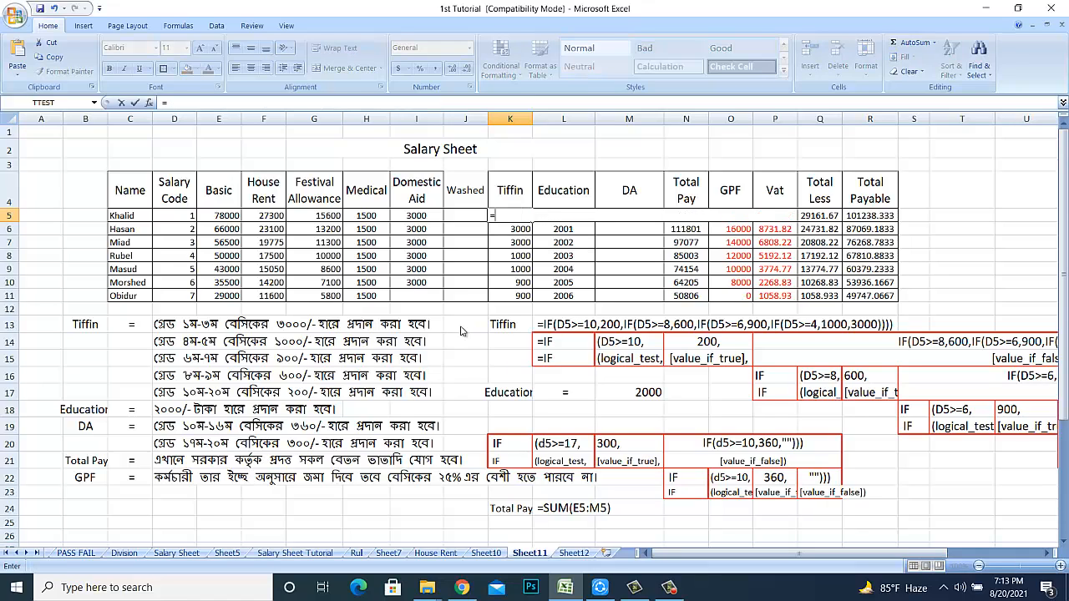
type("if")
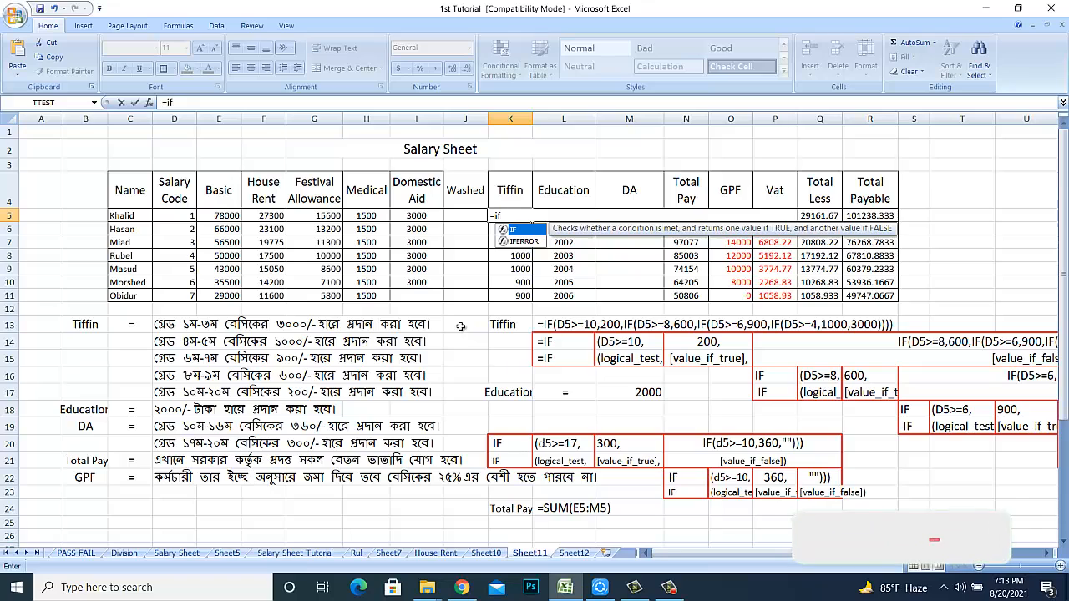
type("(")
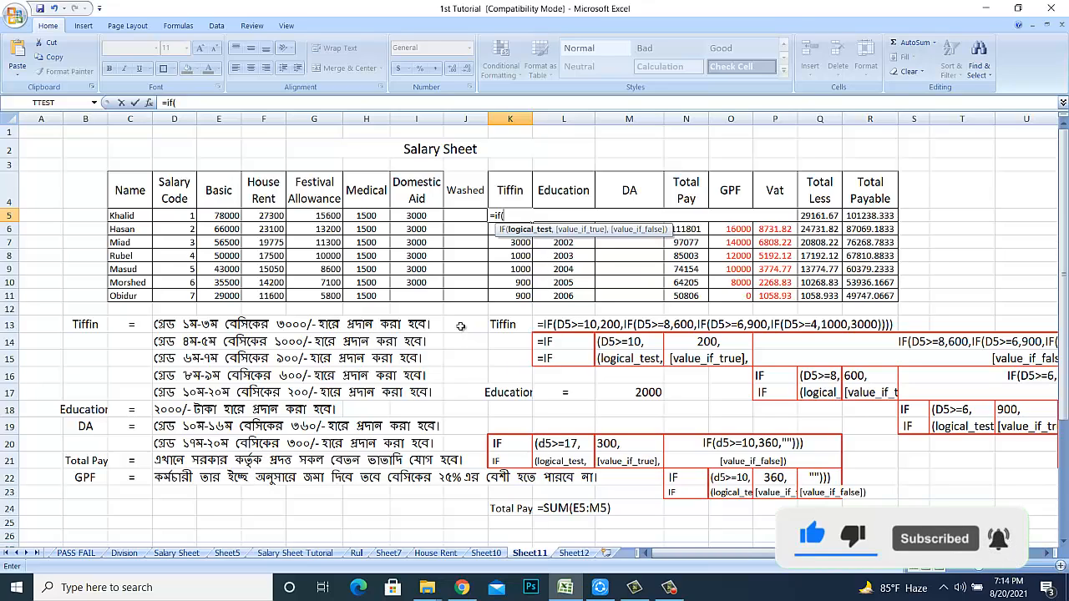
key("Left")
key("Left")
key("Left")
key("Left")
key("Left")
key("Left")
key("Left")
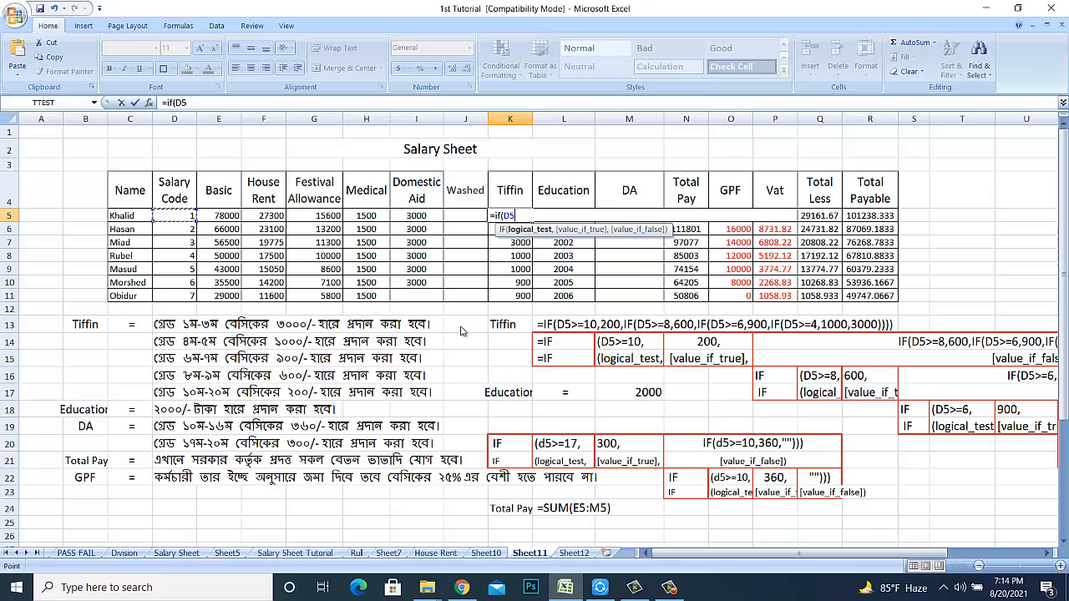
type(">=10,")
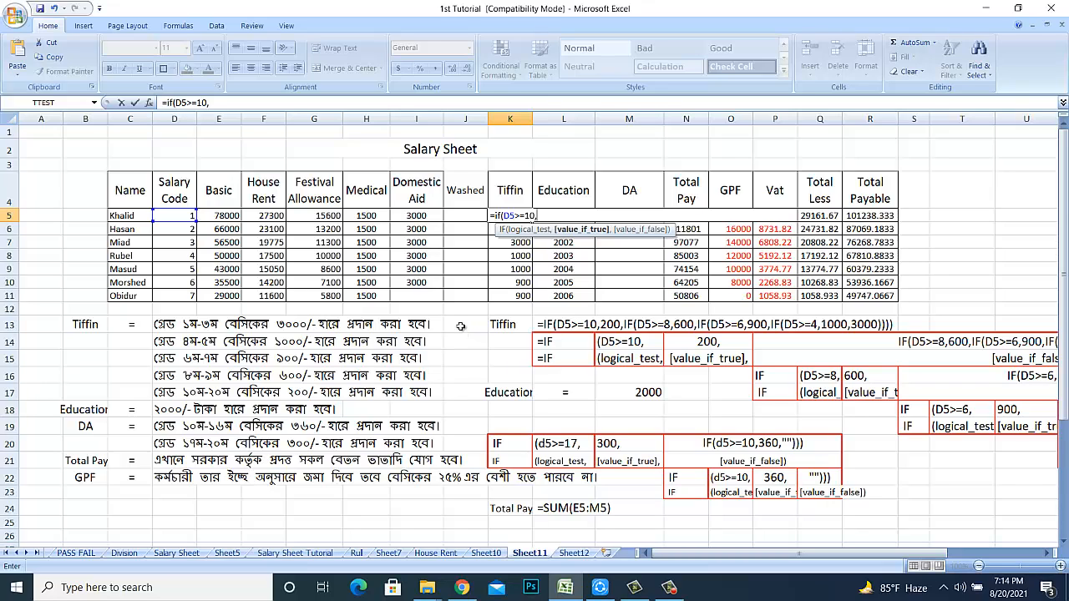
type("200,")
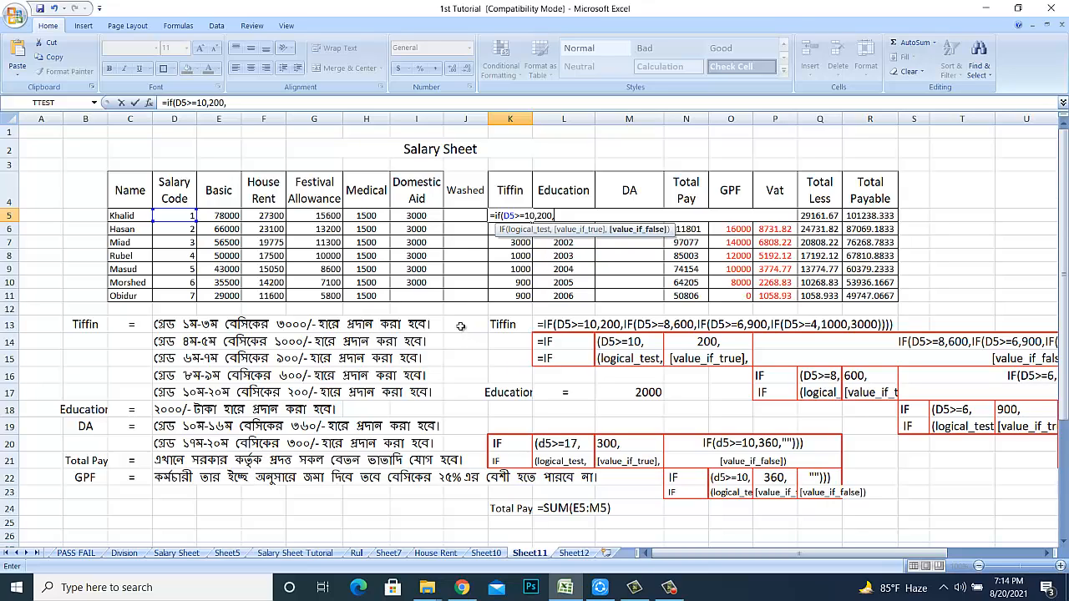
Step: Nest a second IF in the K5 formula's false argument, returning 600 when D5>=8
type("if")
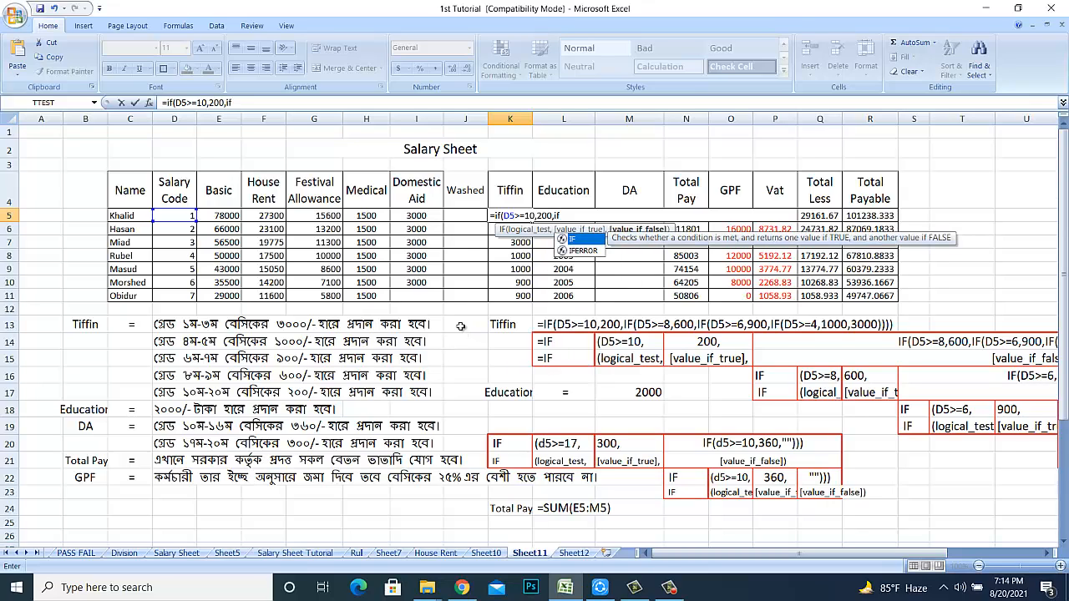
type("(")
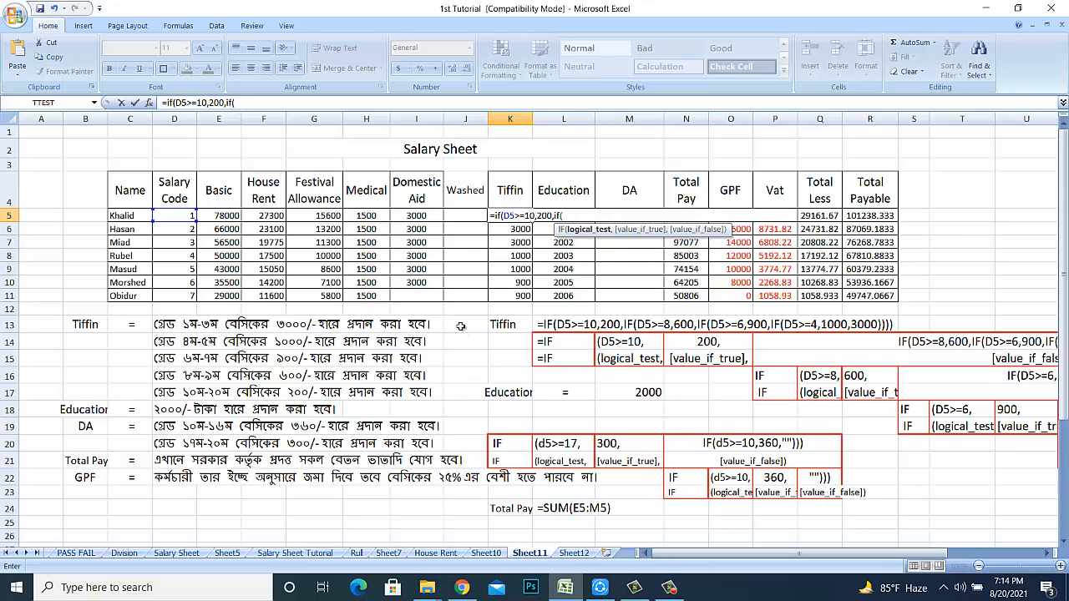
key("Left")
key("Left")
key("Left")
key("Left")
key("Left")
key("Left")
key("Left")
type(">=8,")
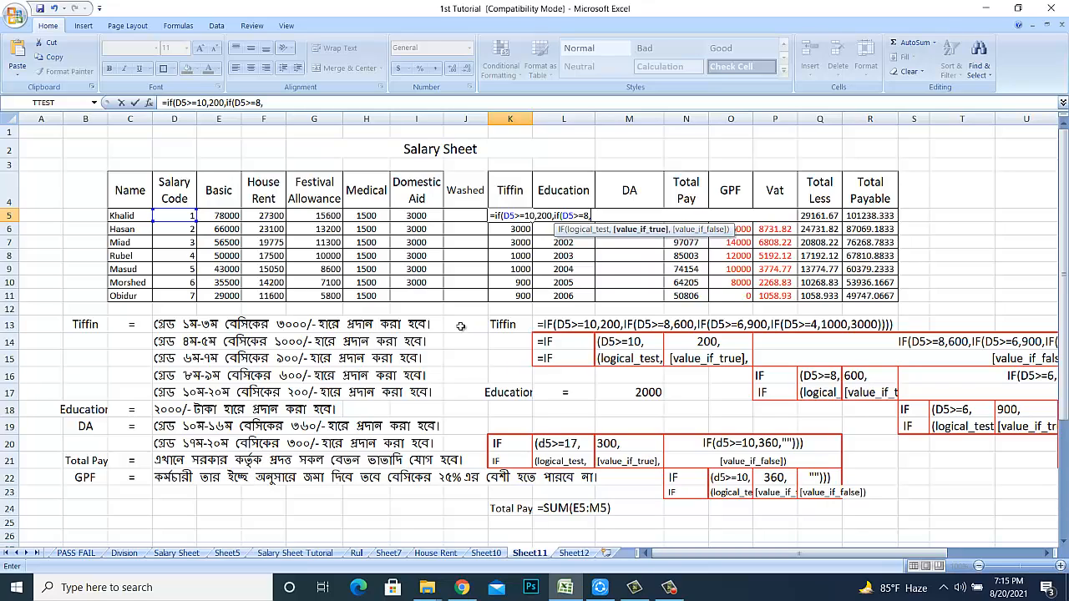
type("600,")
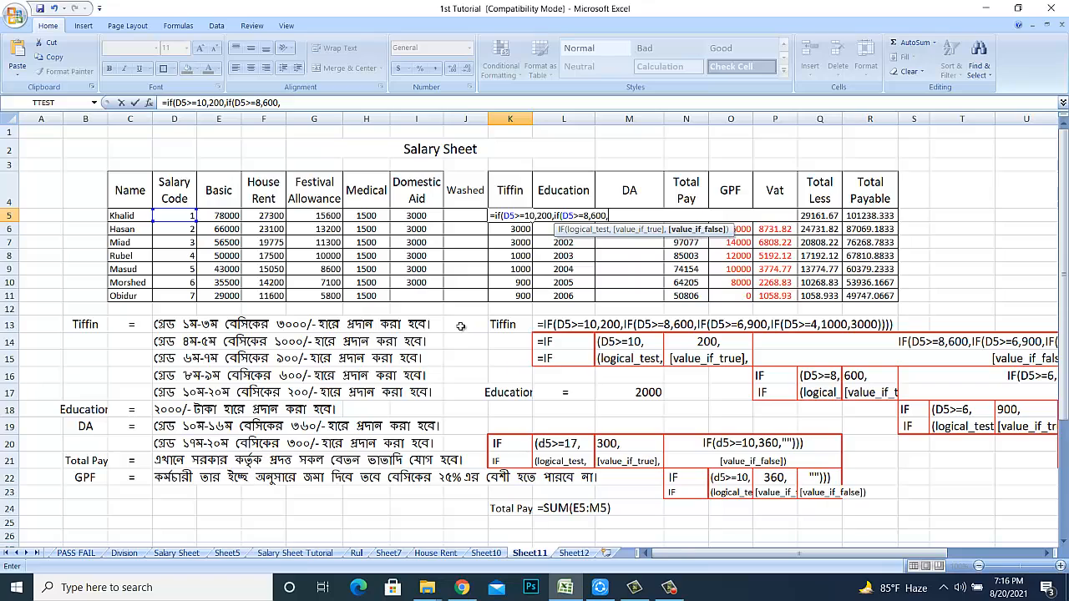
Step: Nest a third IF in the Tiffin formula, returning 900 when D5>=6
type("if")
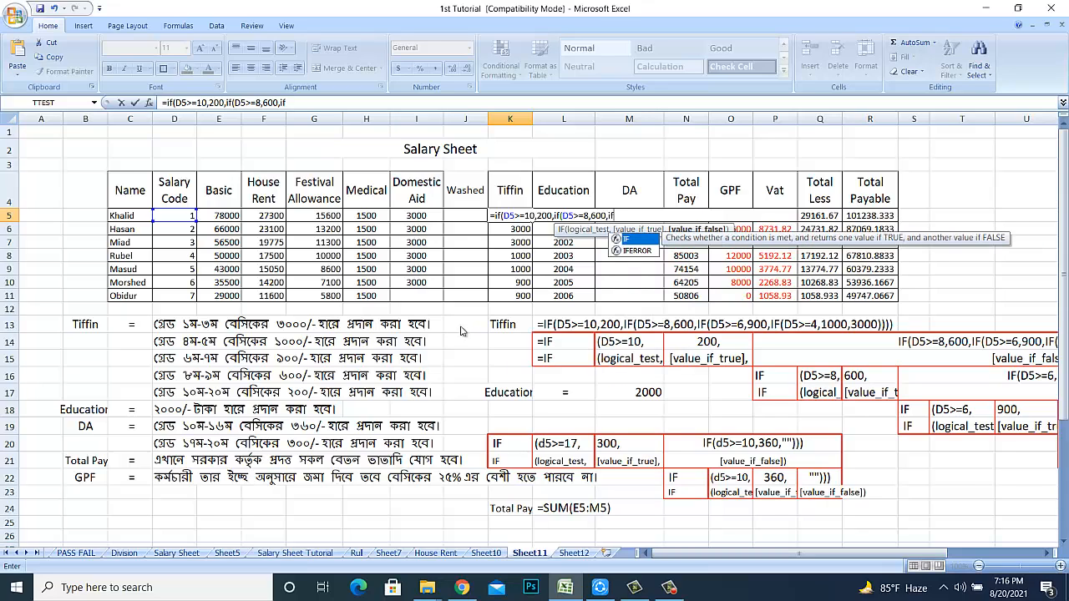
type("(")
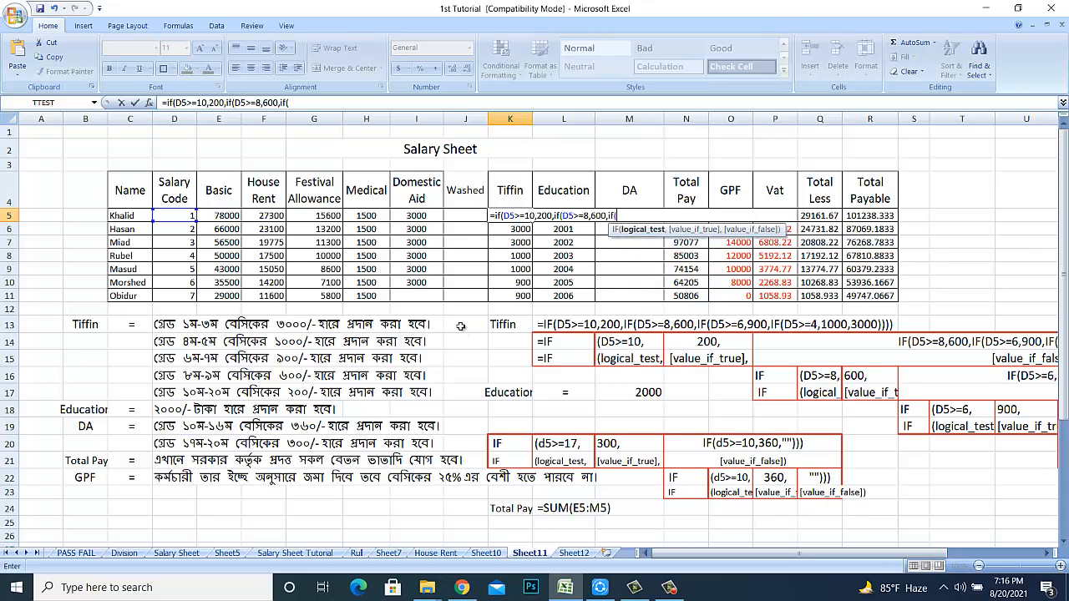
key("Left")
key("Left")
key("Left")
key("Left")
key("Left")
key("Left")
key("Left")
type(">=")
type("6,")
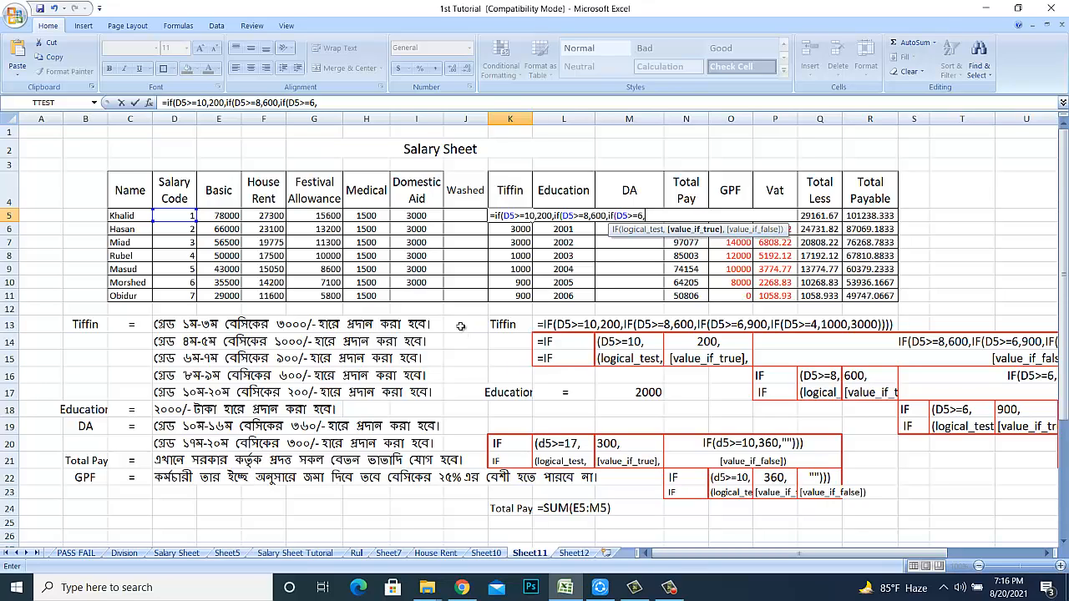
type("900,")
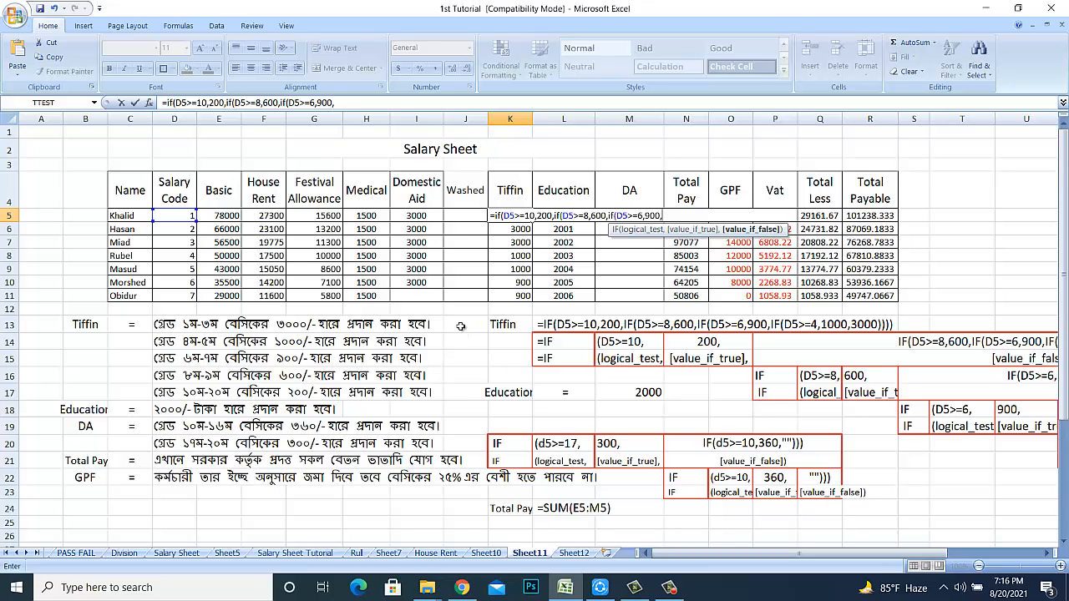
Step: Nest a fourth IF in the Tiffin formula, returning 1000 when D5>=4
type("i")
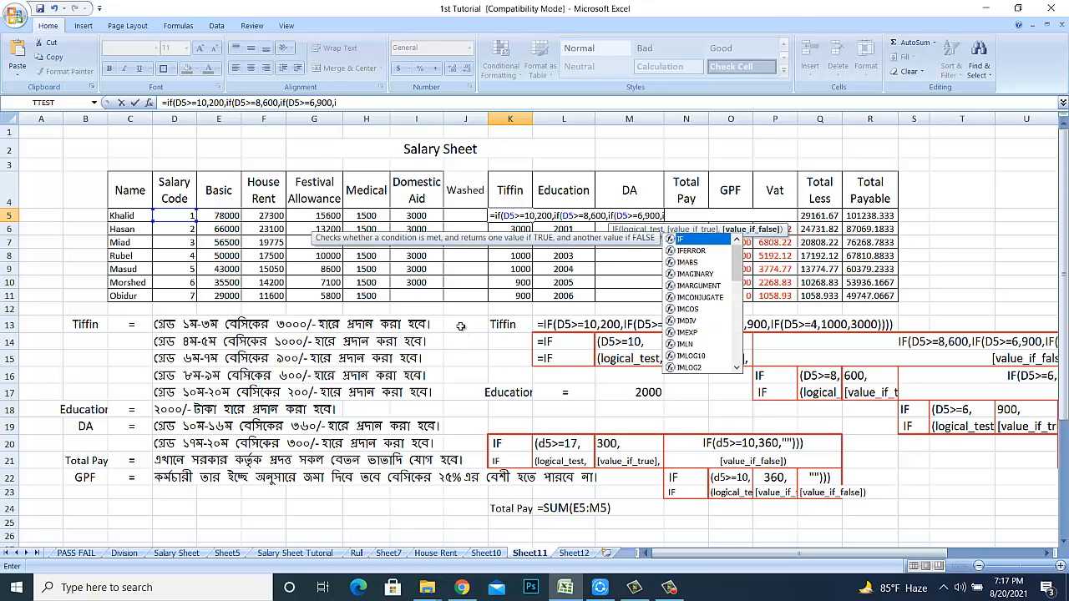
type("f")
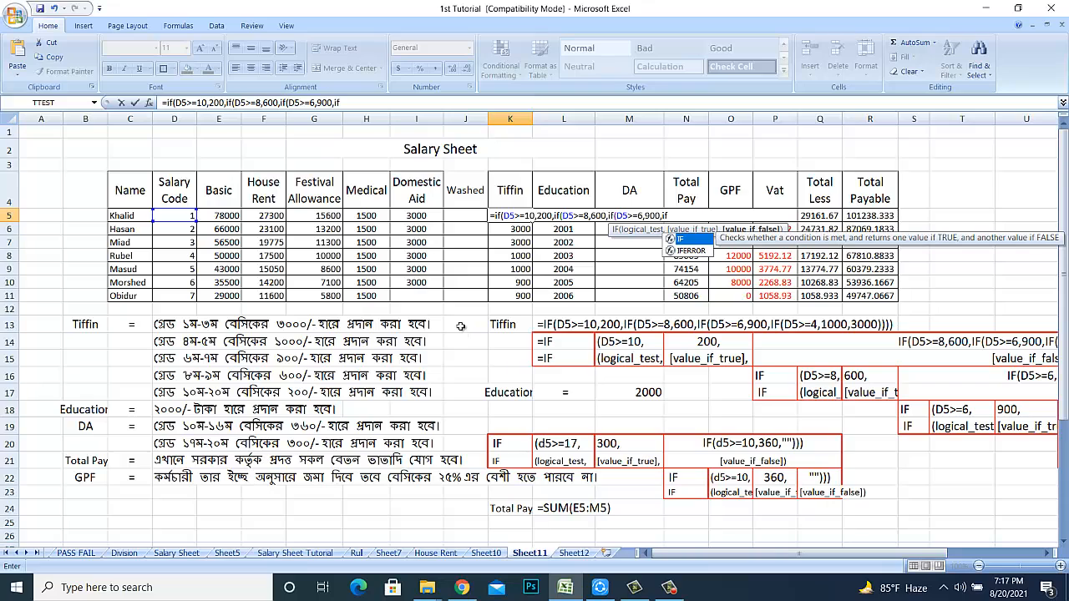
type("(")
key("Left")
key("Left")
key("Left")
key("Left")
key("Left")
key("Left")
key("Left")
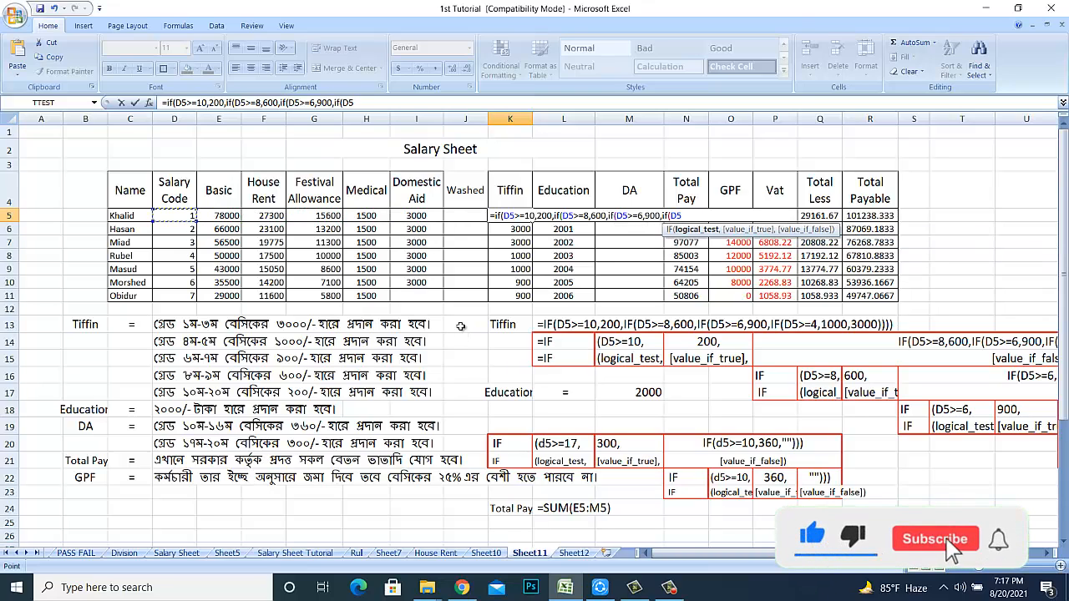
type(">=")
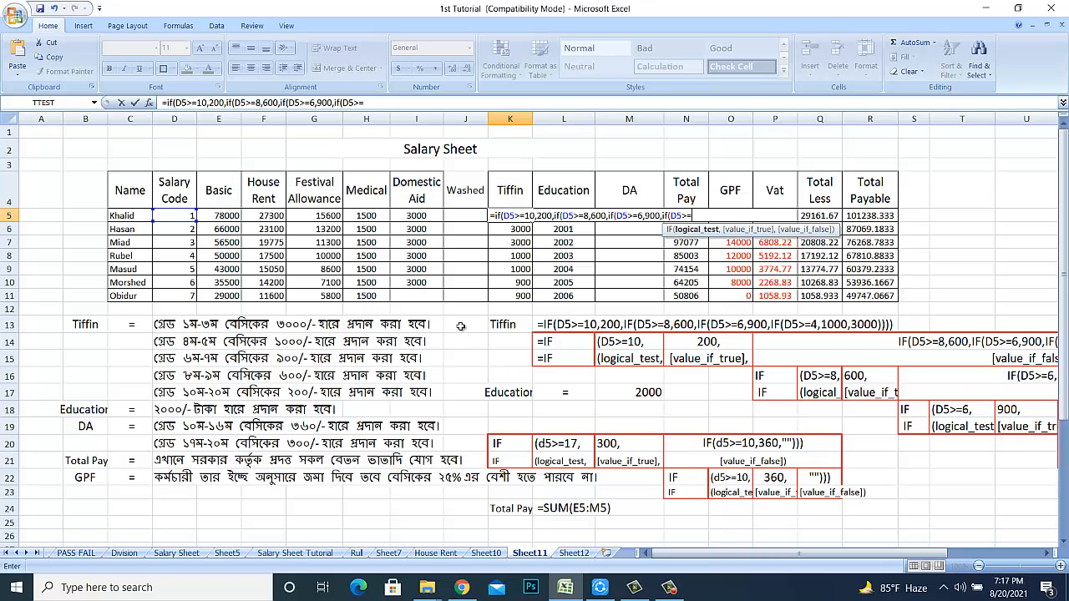
type("4,")
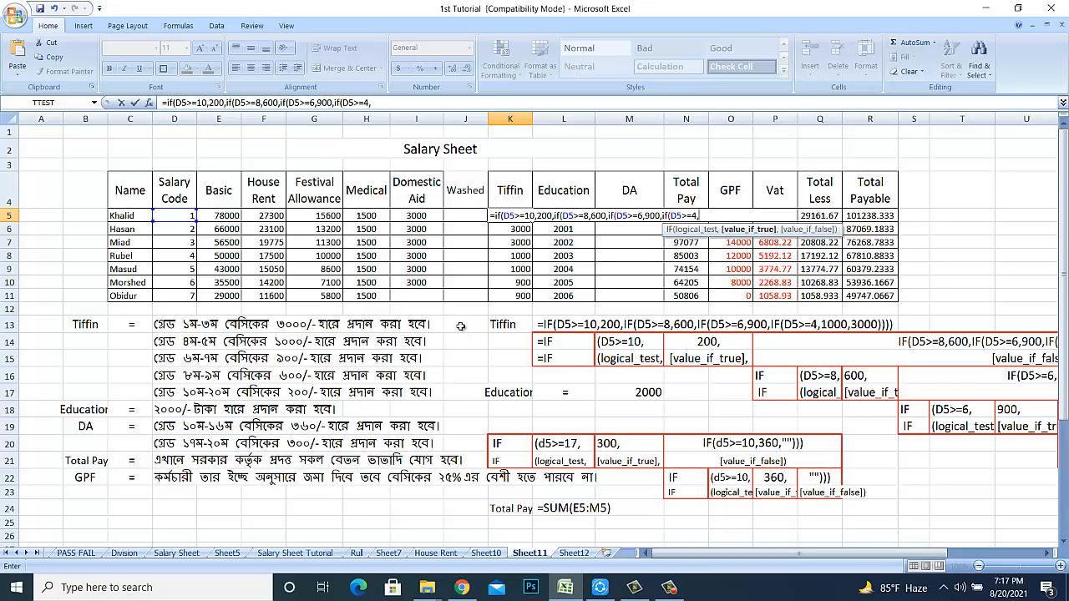
type("1000")
type(",")
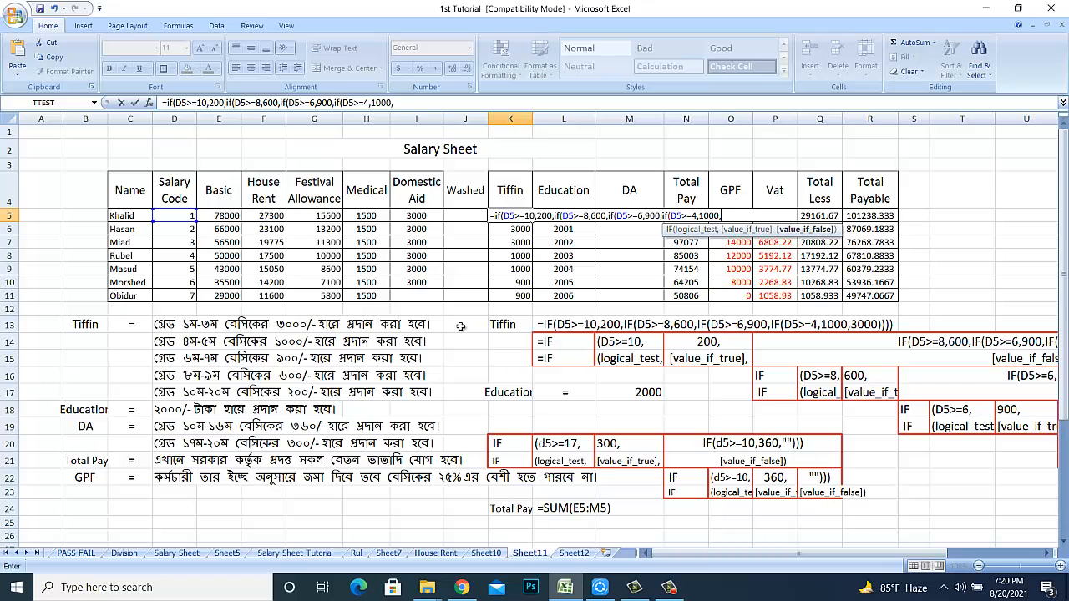
Step: Complete the K5 formula with 3000 as the final false value and four closing parentheses, and commit it
type("300")
type("0")
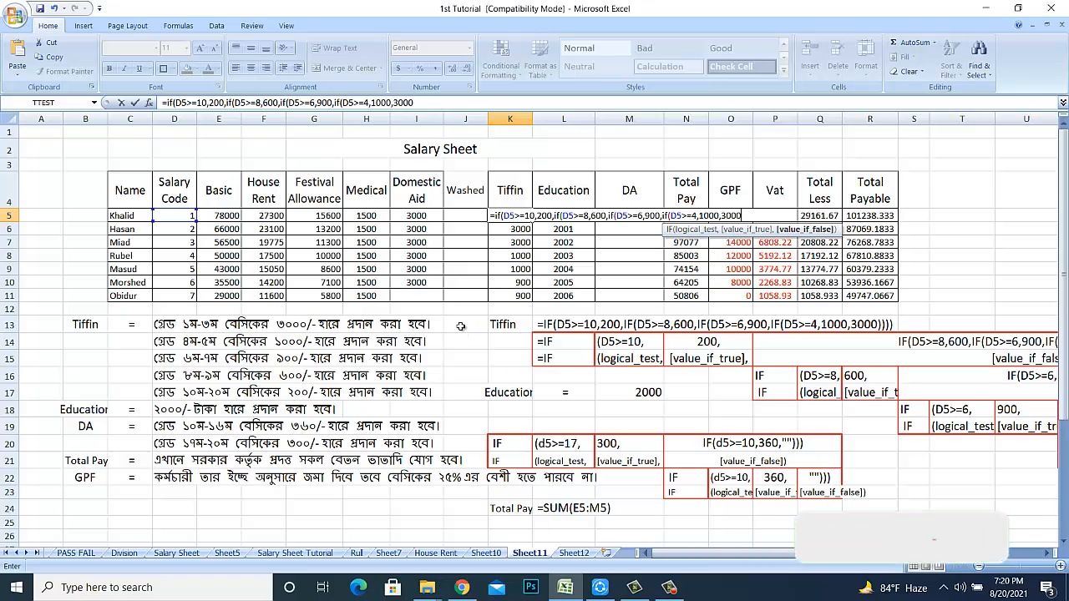
type("))))")
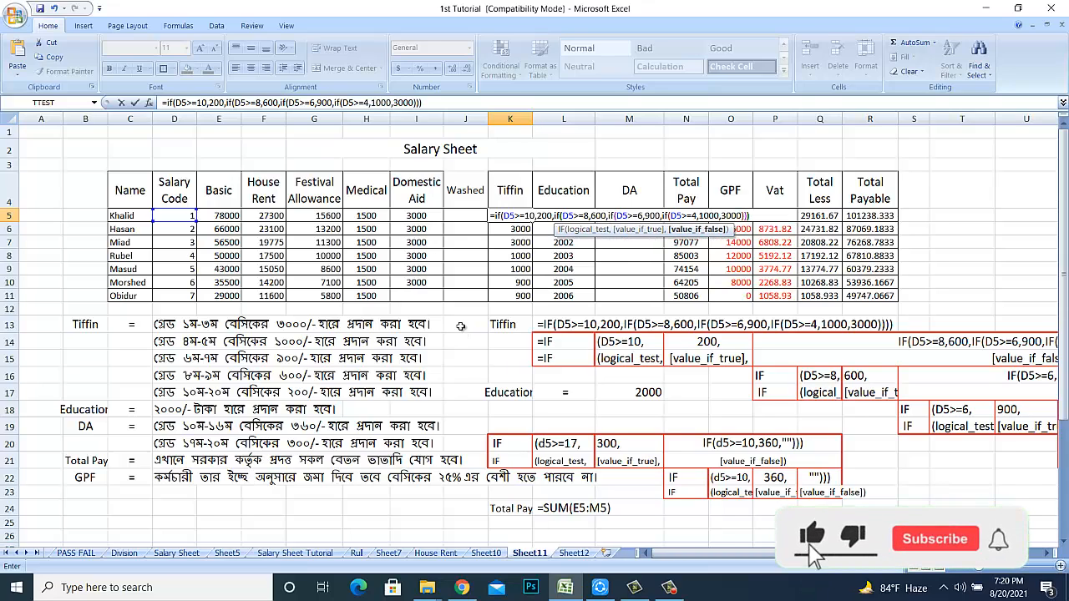
type(")")
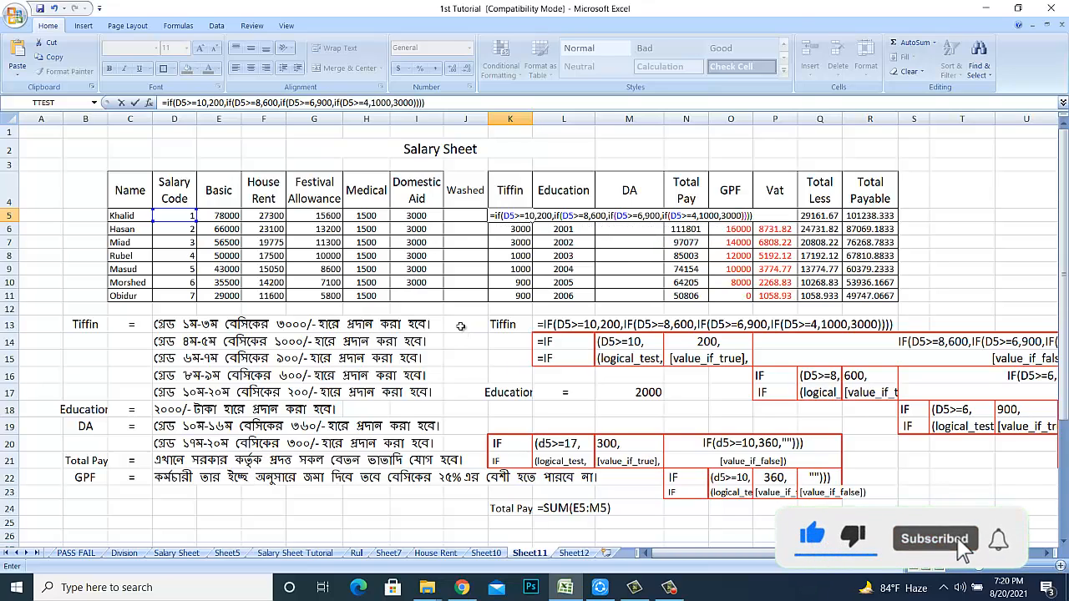
key("Return")
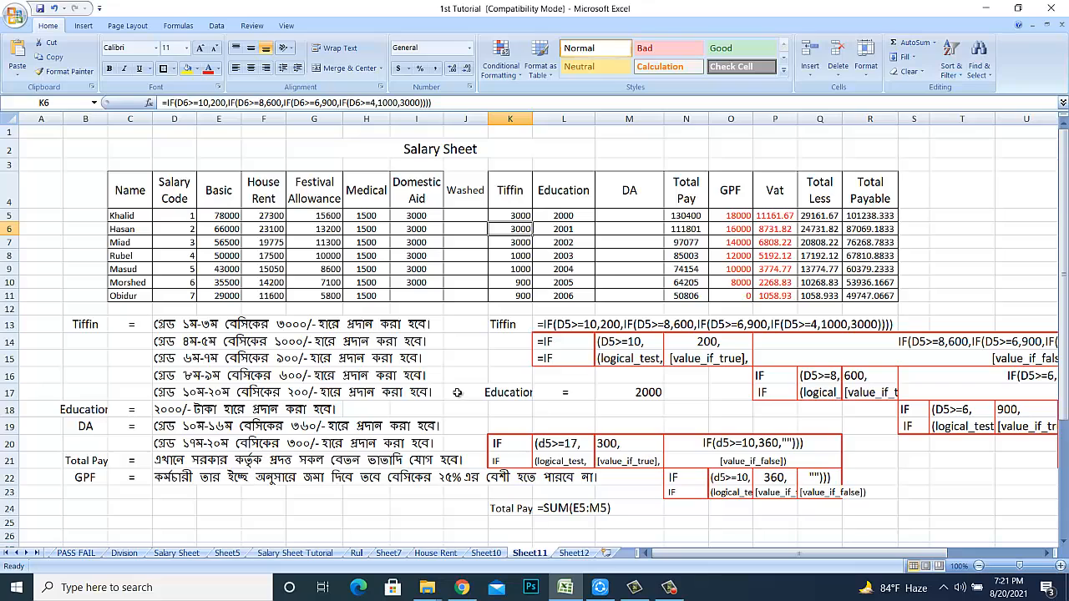
Step: Inspect the completed Tiffin formula in K5 and leave it as it is
left_click(518, 216)
left_click(447, 102)
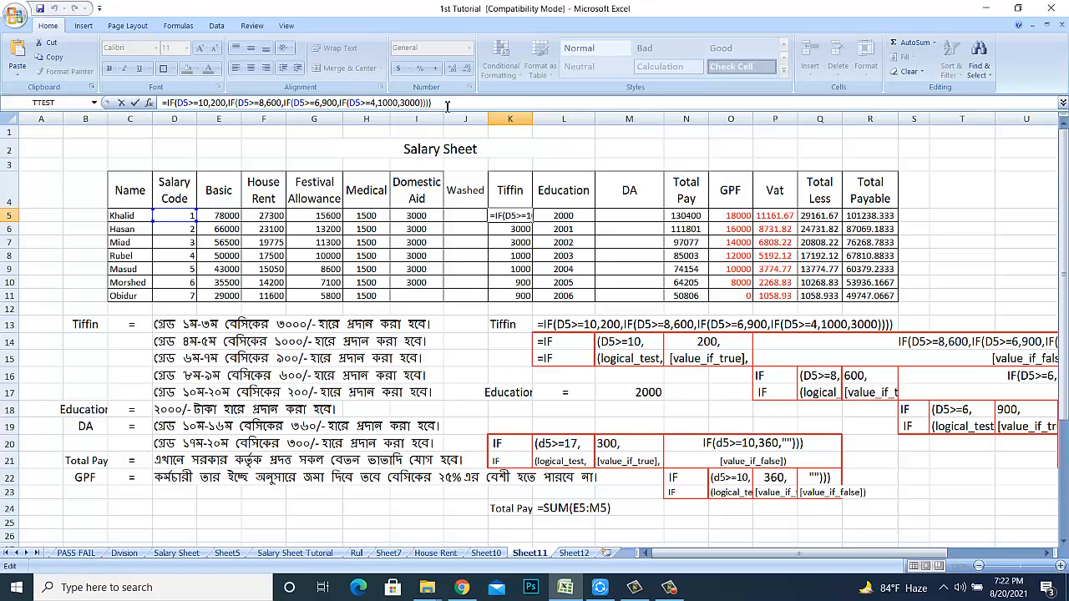
key("Return")
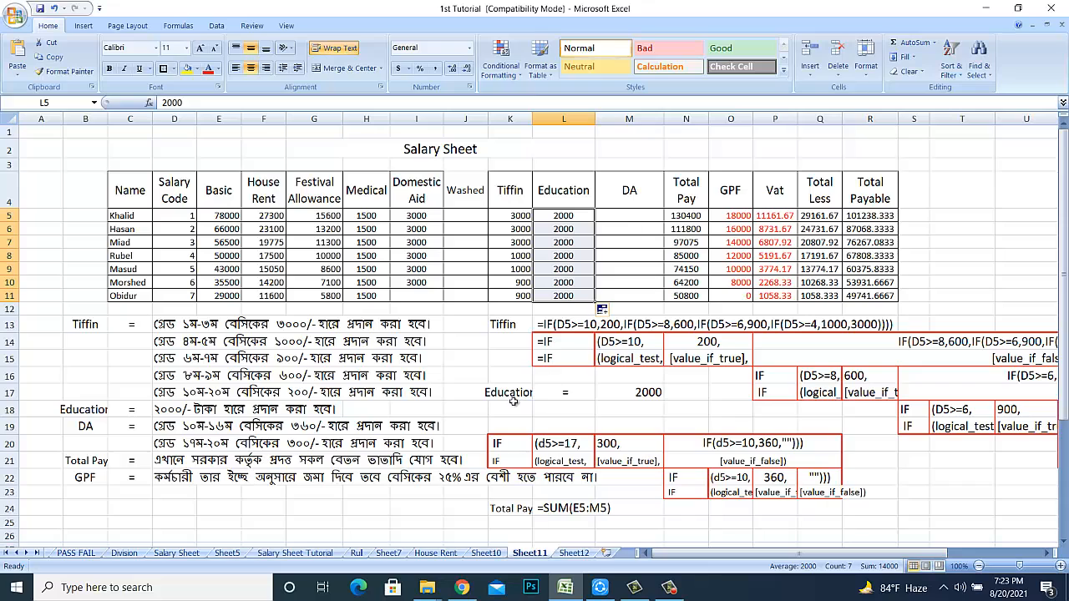
Step: Enter the label DA in K19, above the DA formula breakdown
left_click(622, 395)
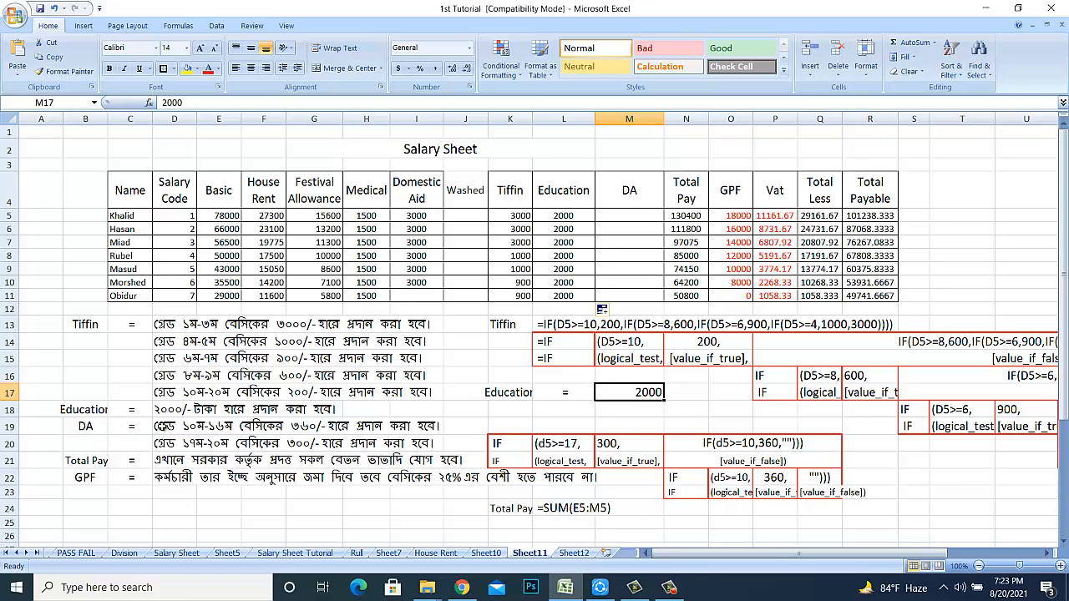
left_click(179, 428)
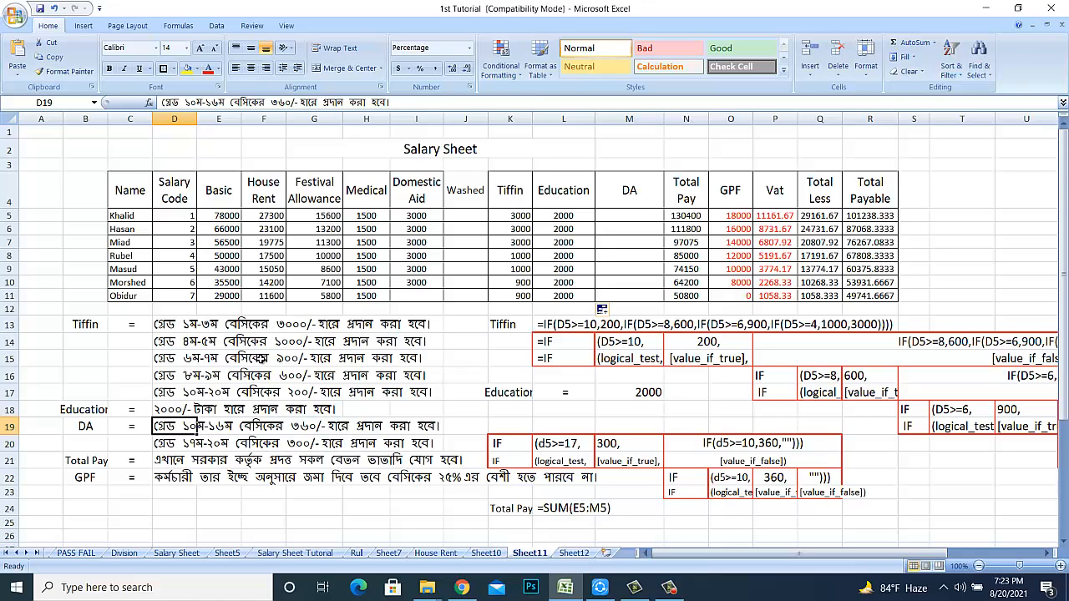
left_click(511, 425)
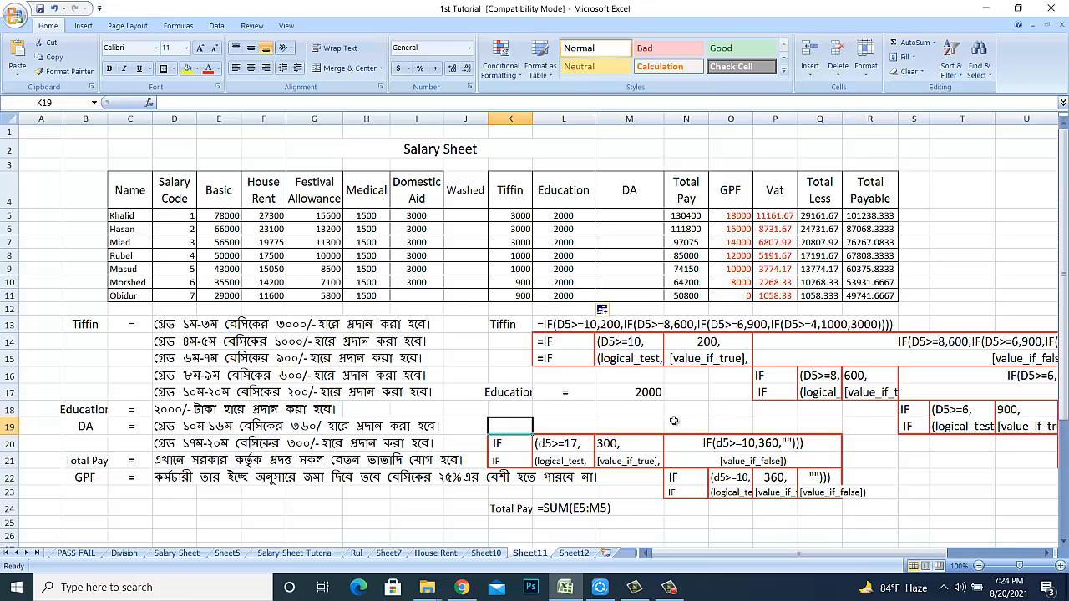
type("d")
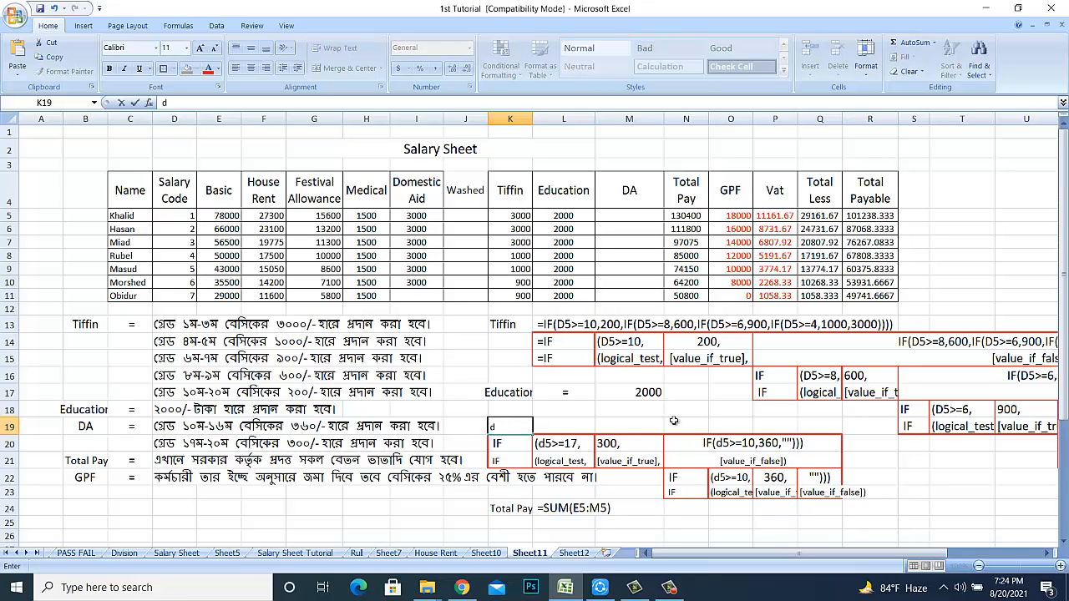
type("A")
key("Tab")
Step: Start the DA formula in L19 with an IF that returns 300 when d5>=17
type("=if(d5>")
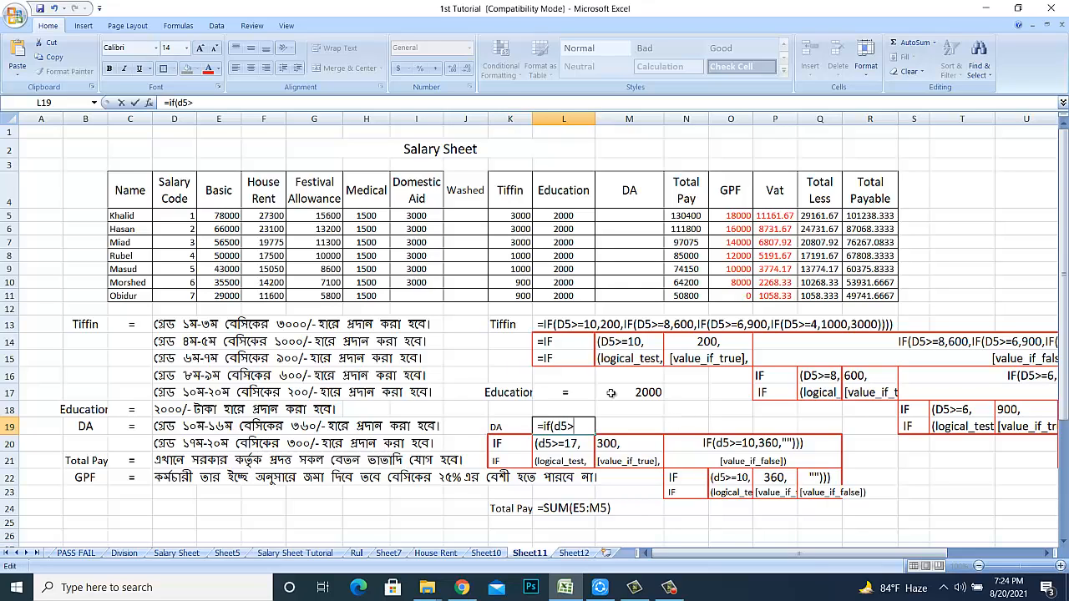
type("=")
type("17,300,")
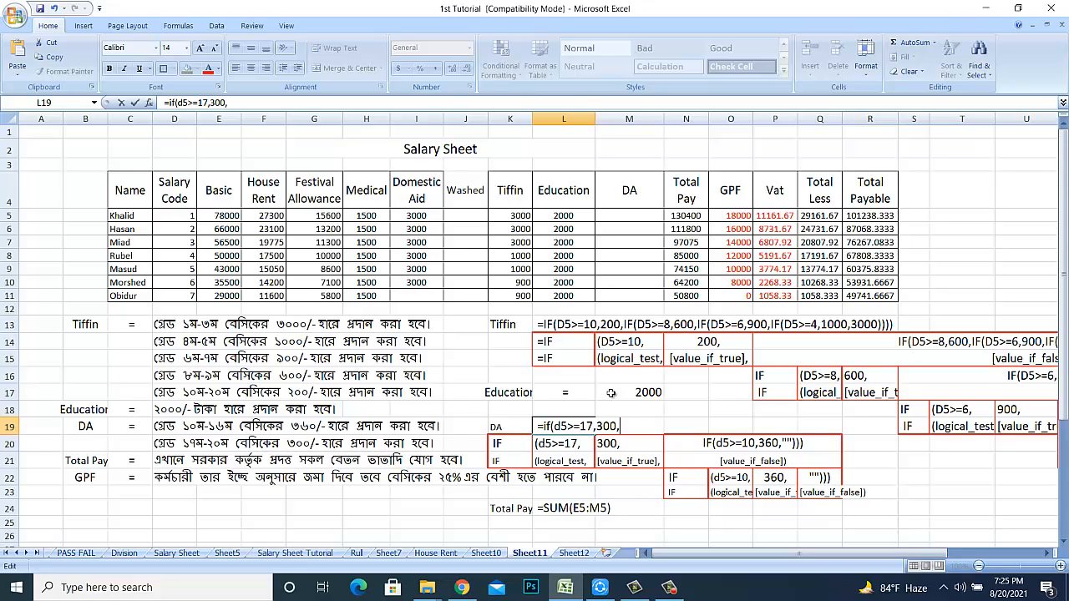
Step: Nest a second IF in the L19 formula, returning 360 when d5>=10 and otherwise 0, close both parentheses and commit it
type("if(d5>=10,")
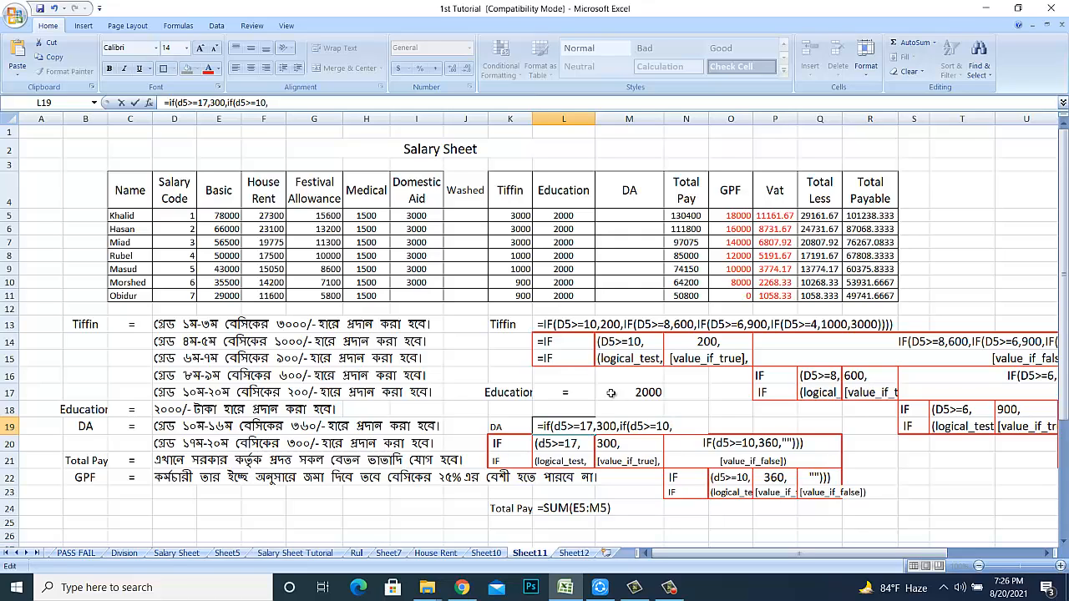
type("360,")
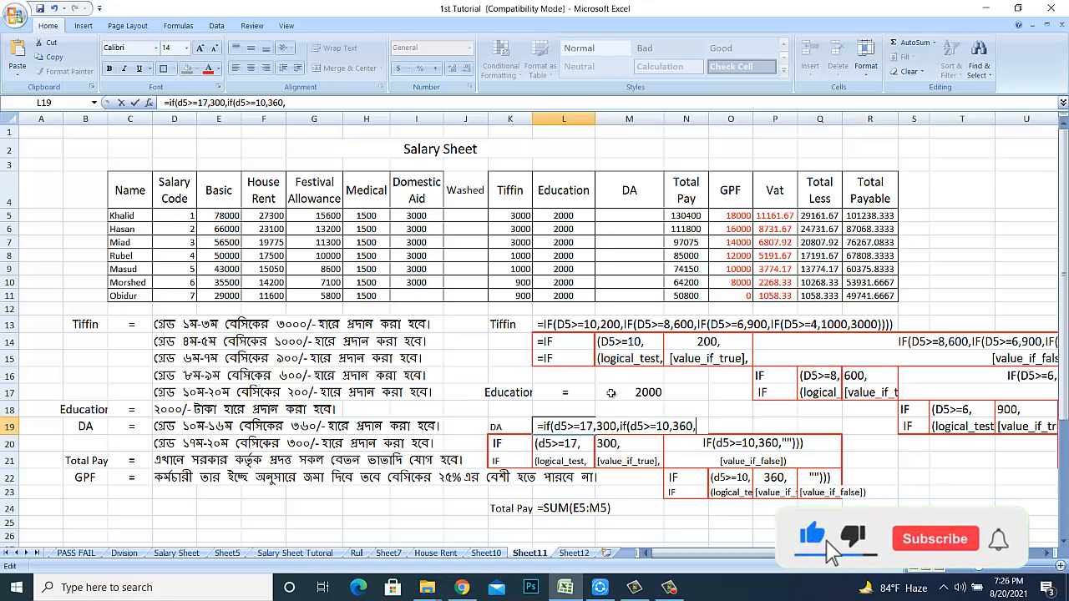
type("0")
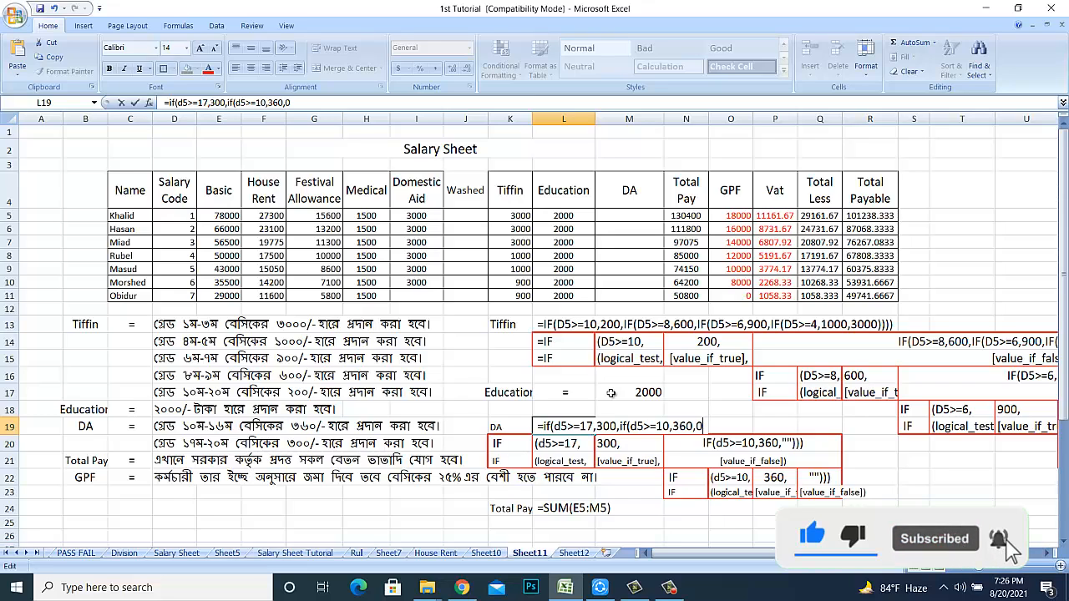
type(")")
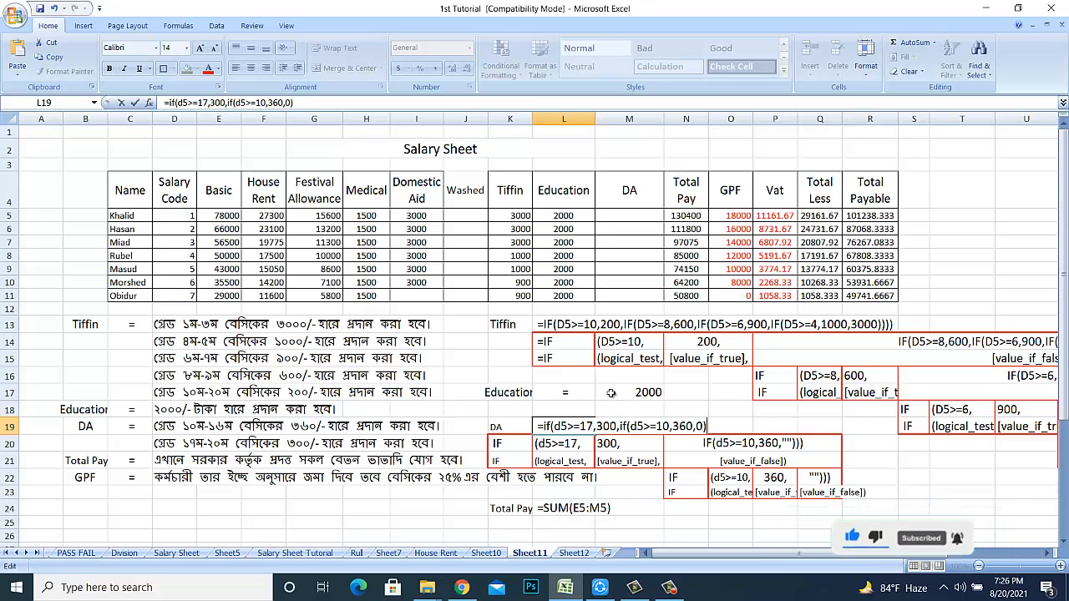
type(")")
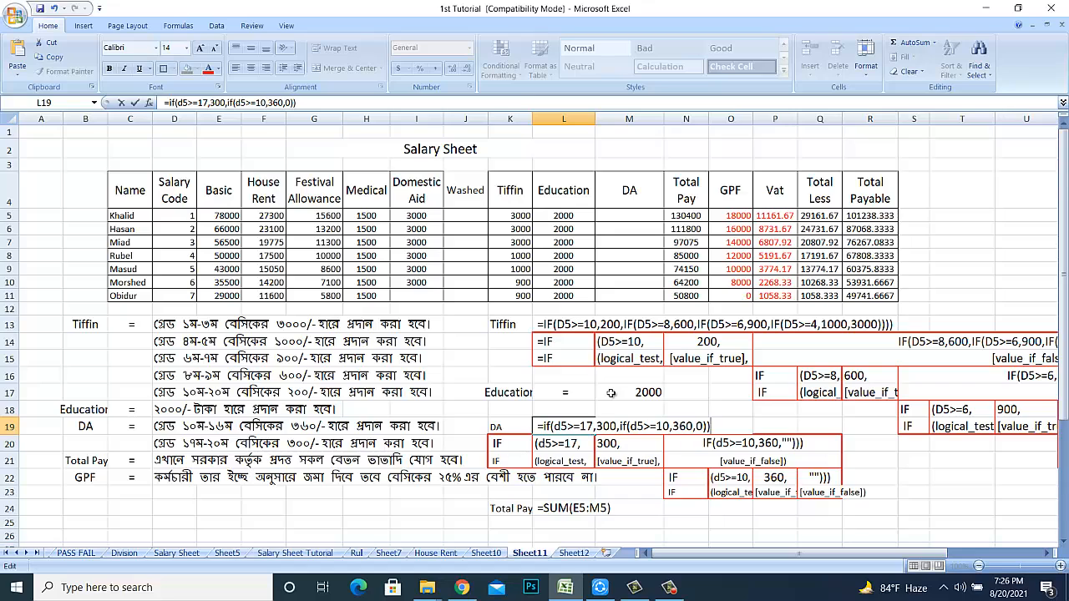
key("Return")
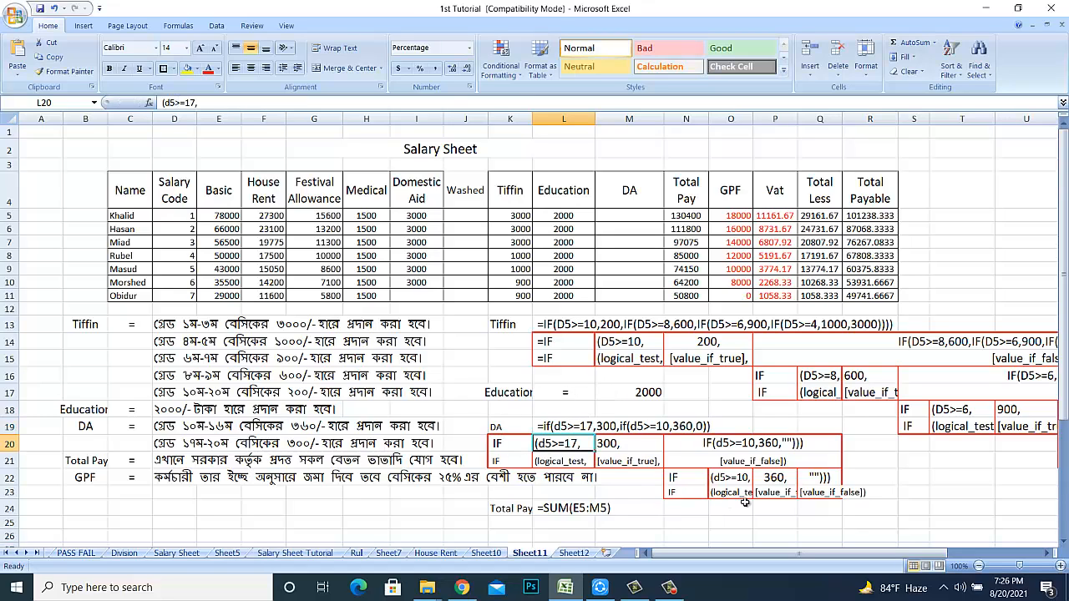
Step: Replace the empty-text false value with 0 in the DA formula breakdown, in the row 20 and row 22 cells
left_click(766, 444)
double_click(766, 443)
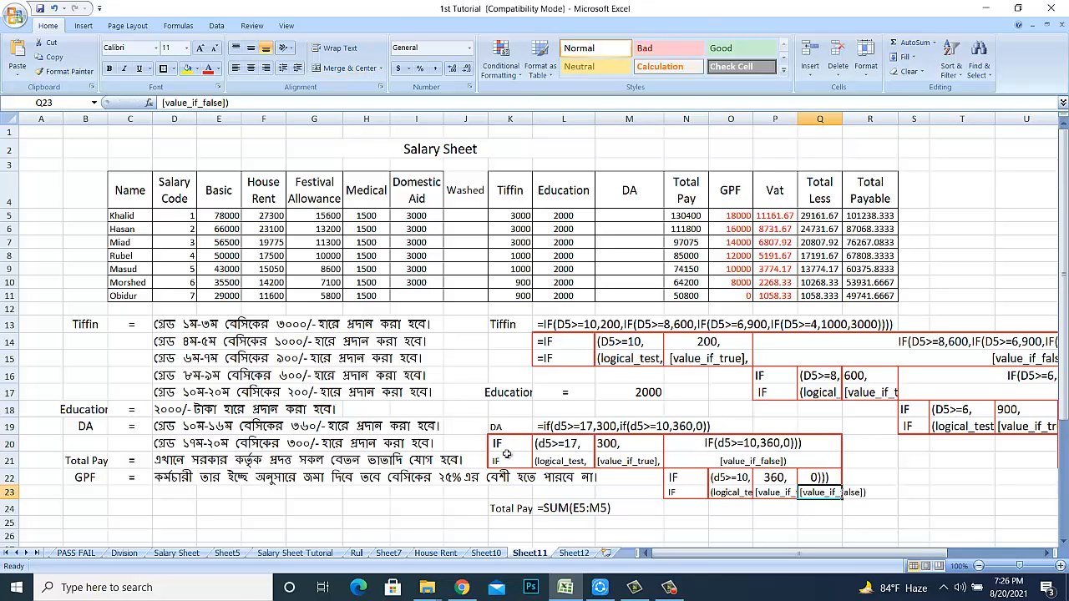
left_click(506, 455)
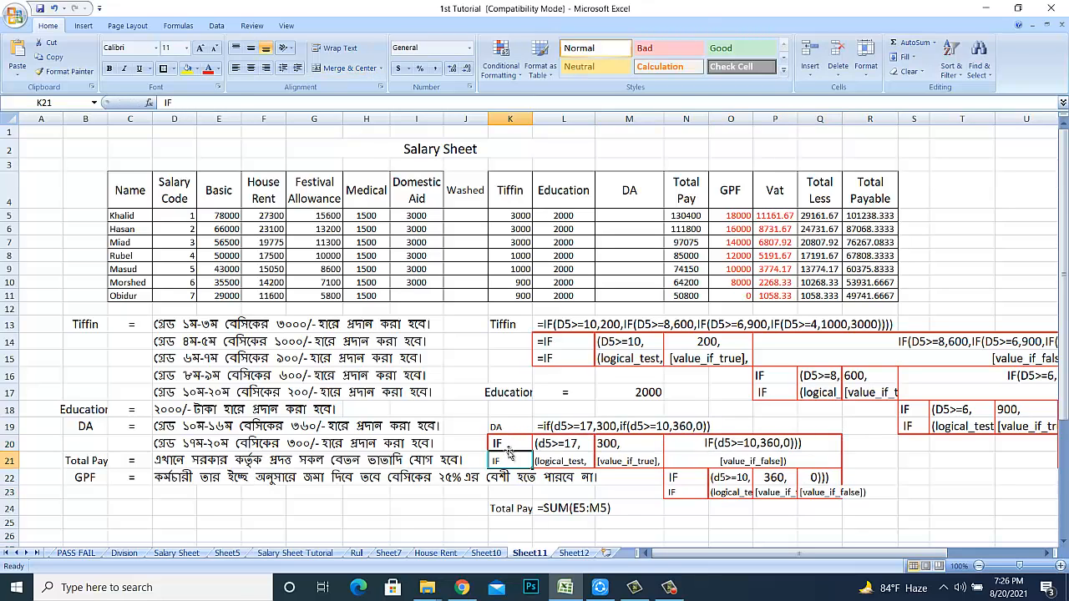
left_click(567, 447)
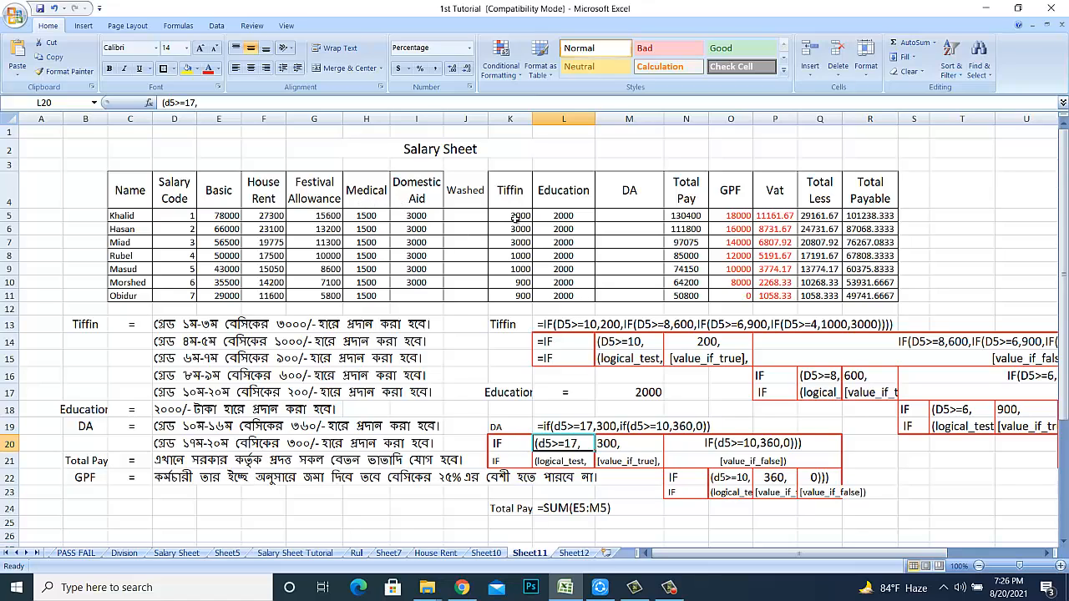
Step: Set the final false value of the DA formula in M5 to 0
left_click(623, 216)
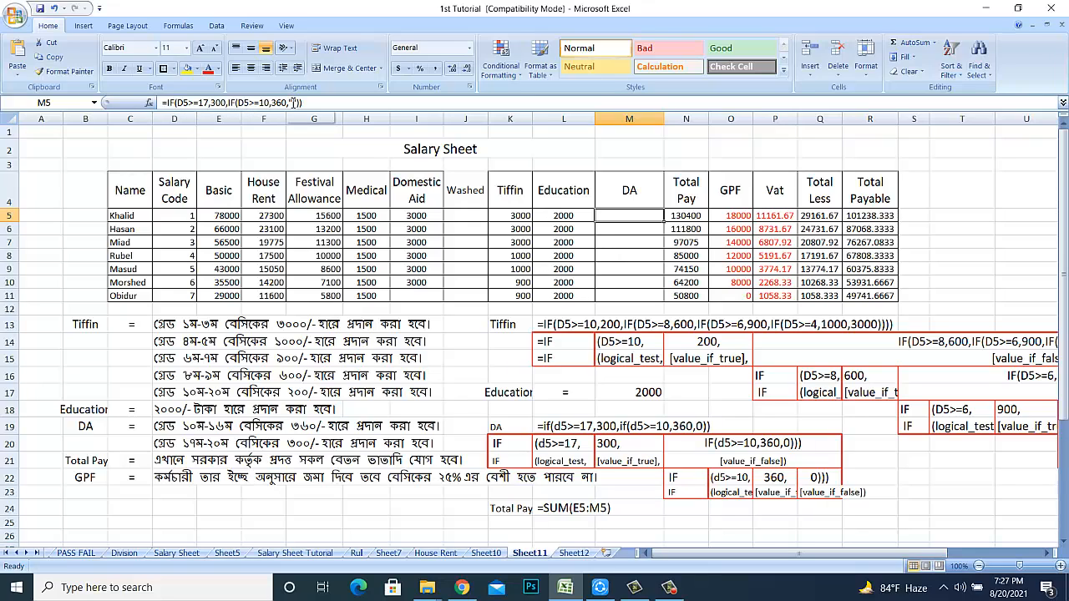
double_click(295, 102)
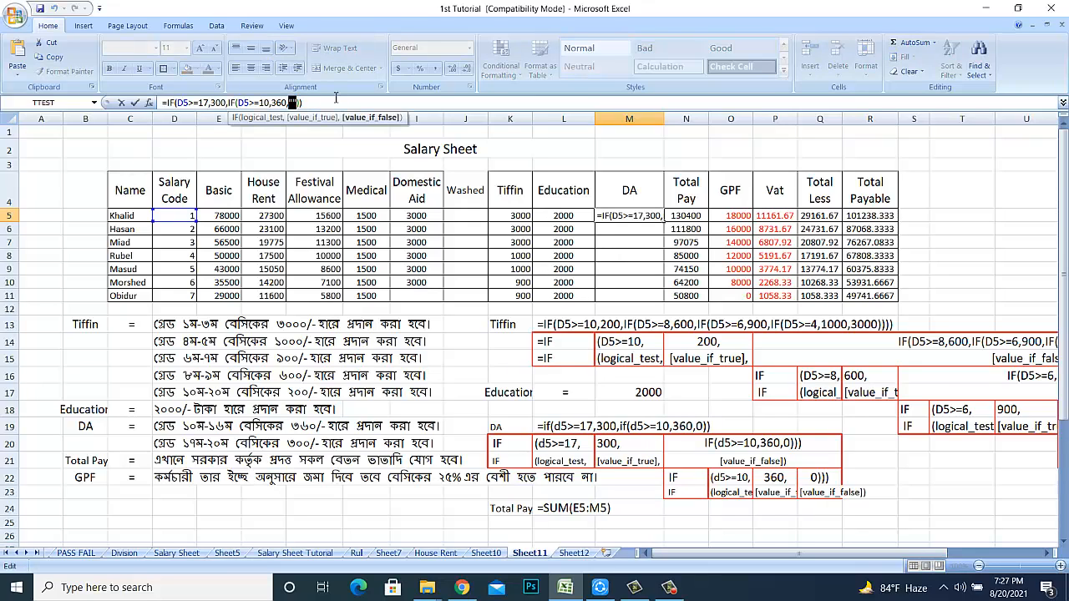
type("0")
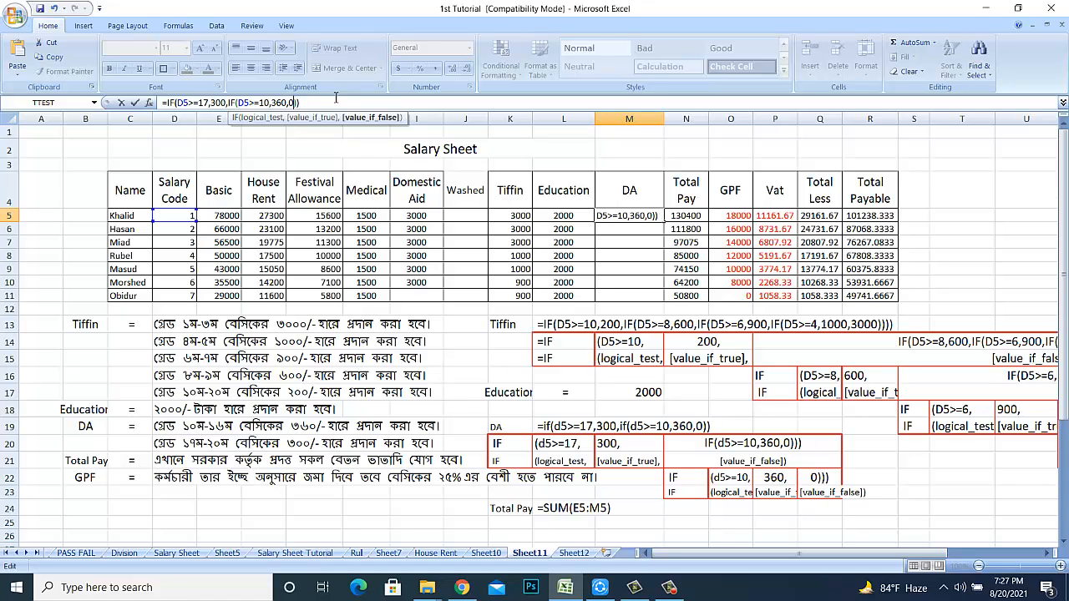
key("Return")
Step: Fill the DA formula from M5 down to M11 and save the workbook, continuing past the compatibility check
left_click(626, 215)
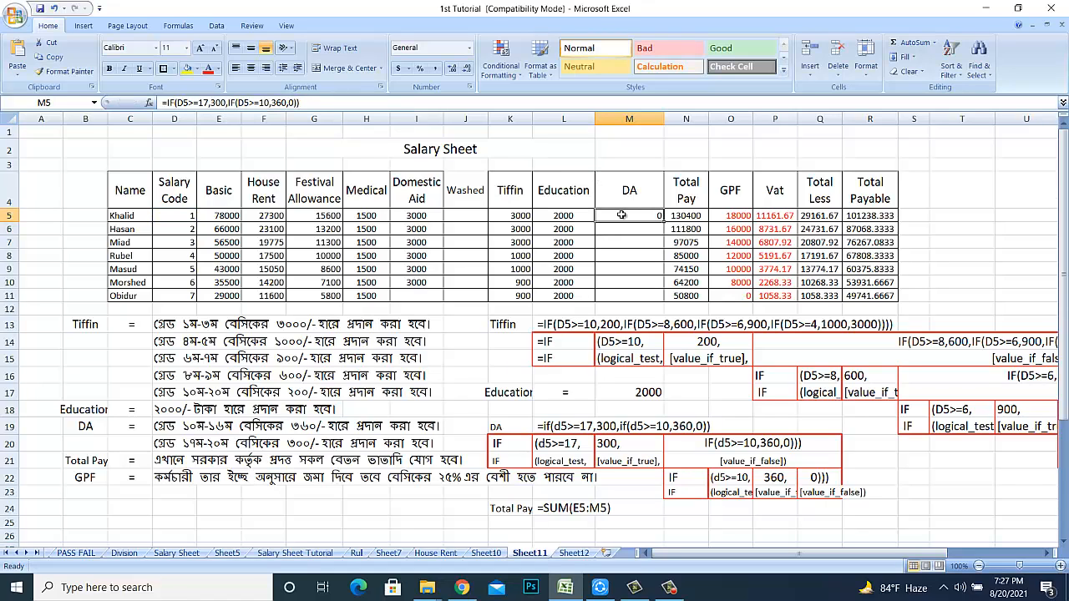
left_click_drag(664, 222, 665, 298)
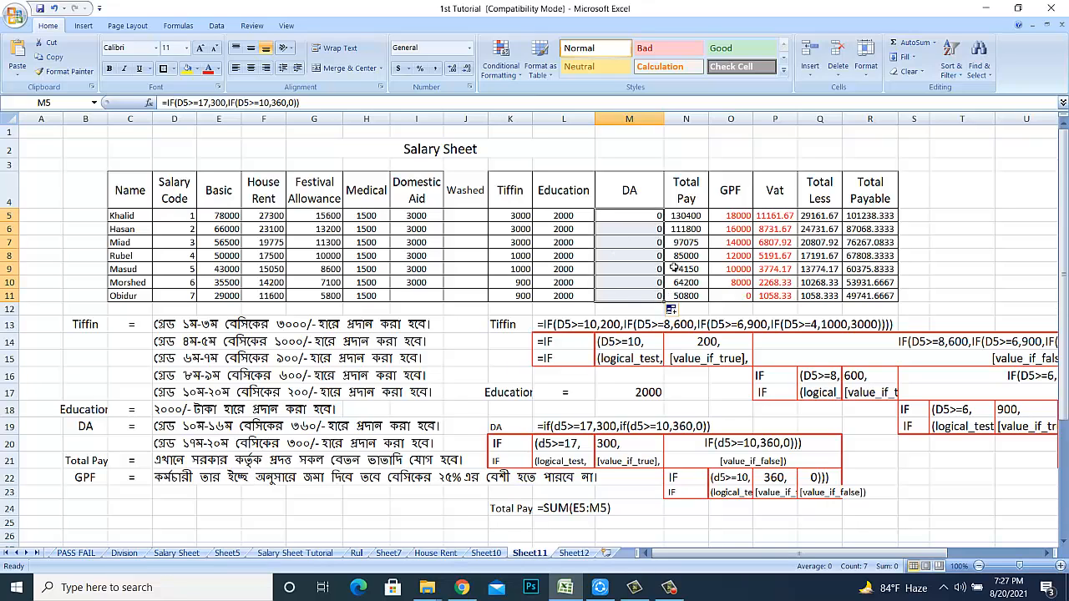
key("Return")
key("ctrl+s")
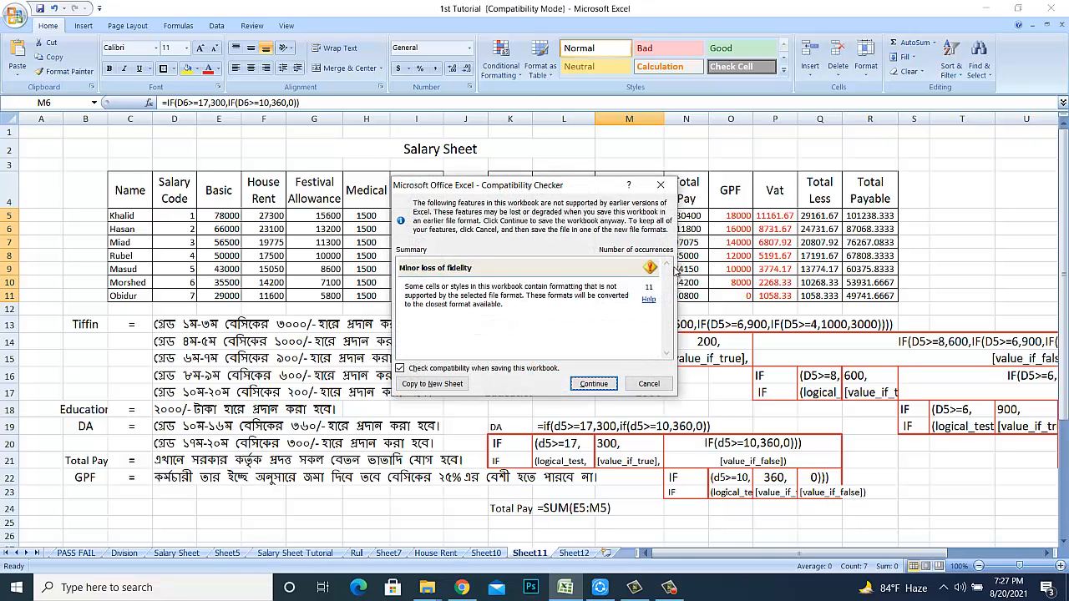
key("Return")
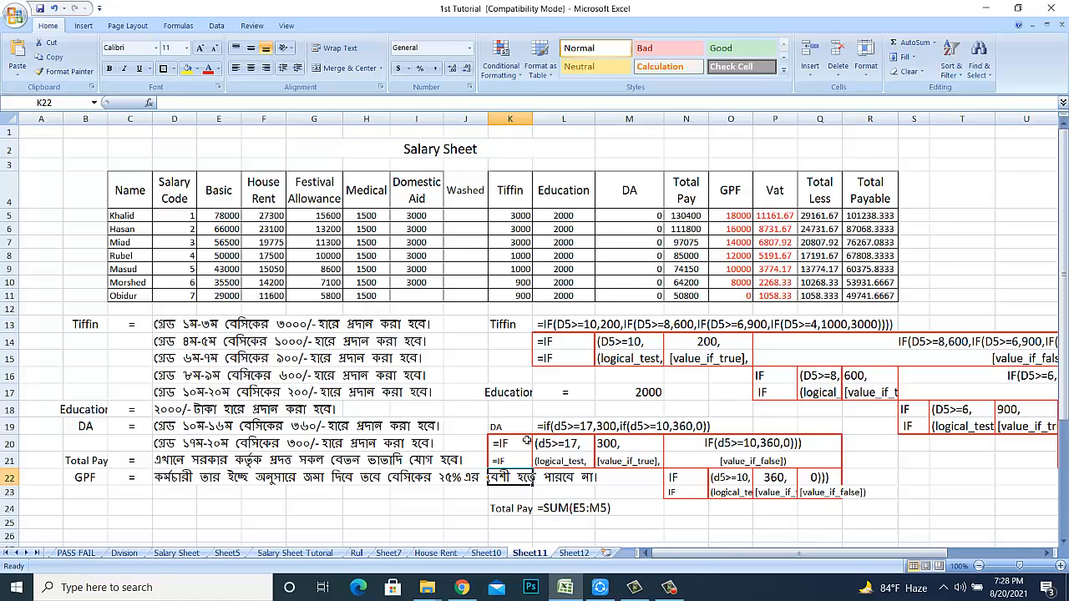
Step: Save the workbook again, accepting the compatibility check
key("Down")
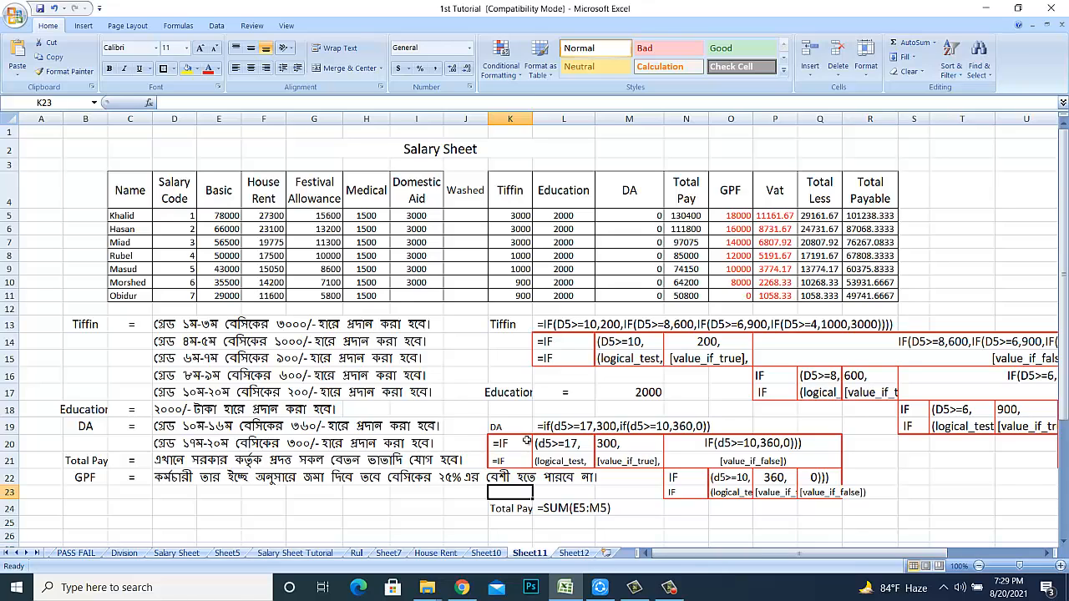
key("ctrl+s")
key("Return")
Step: Select the Washed header cell J4 in the salary table
key("Up")
key("Up")
key("Up")
key("Up")
key("Up")
key("Up")
key("Up")
key("Up")
key("Up")
key("Up")
key("Up")
key("Up")
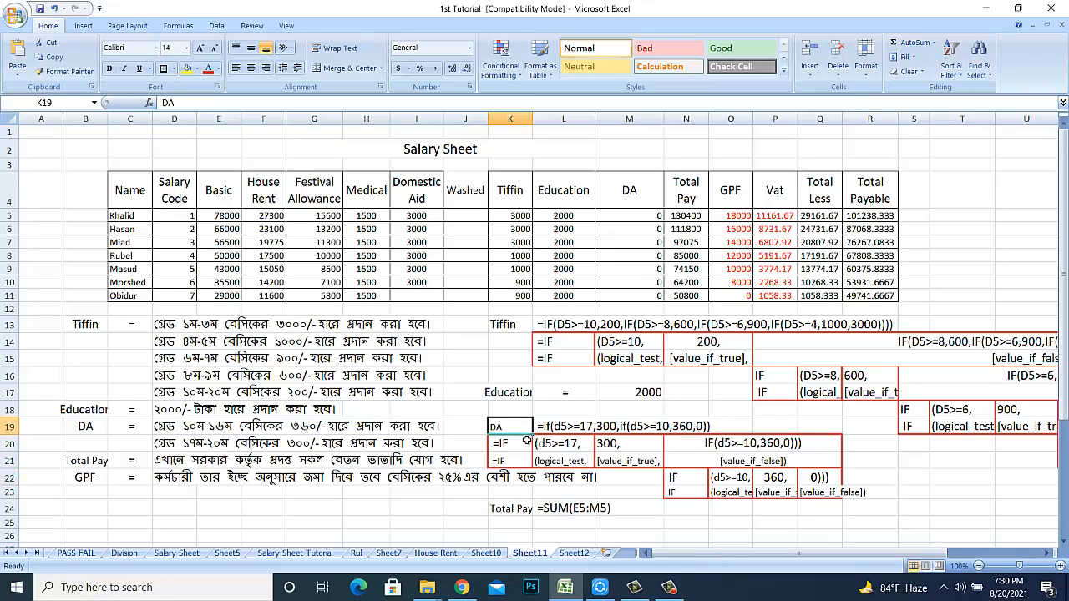
key("Up")
key("Up")
key("Up")
key("Up")
key("Up")
key("Up")
key("Up")
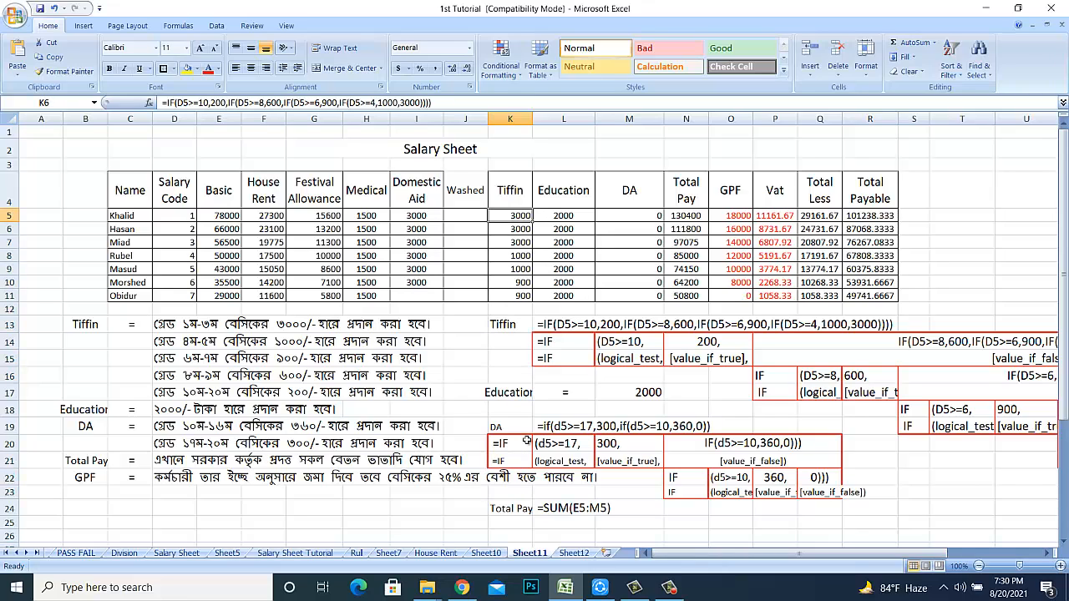
key("Left")
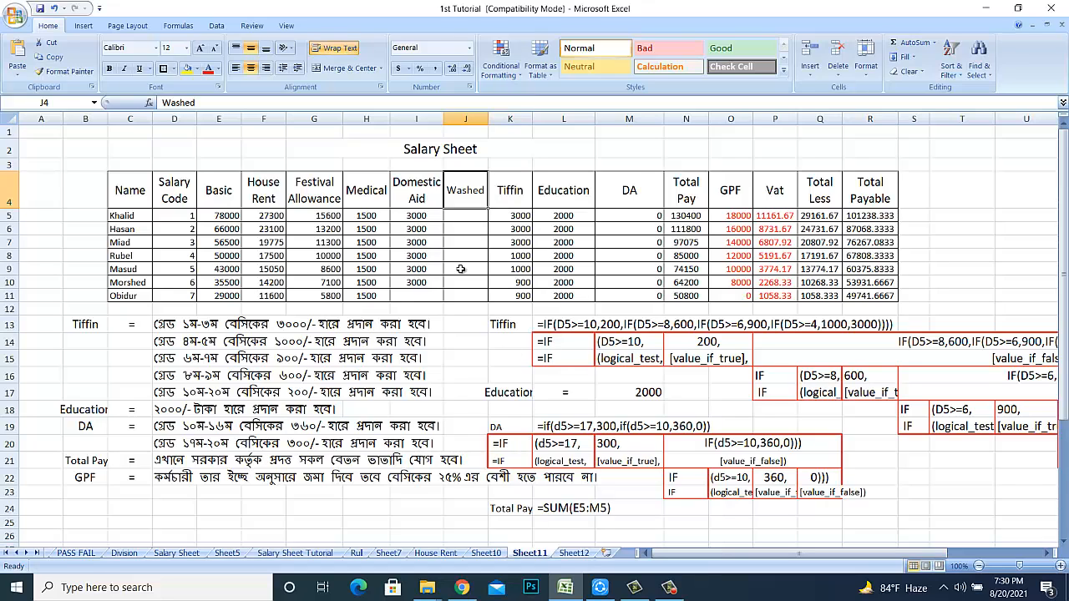